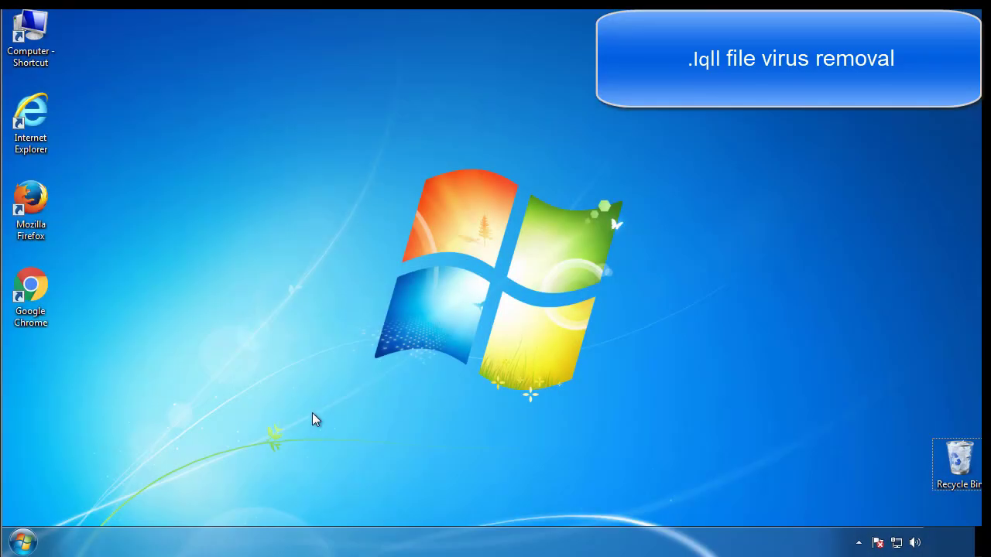
Enable Minimal Safe boot in msconfig's Boot tab and restart the computer
{"action": "left_click", "coordinate": [23, 542]}
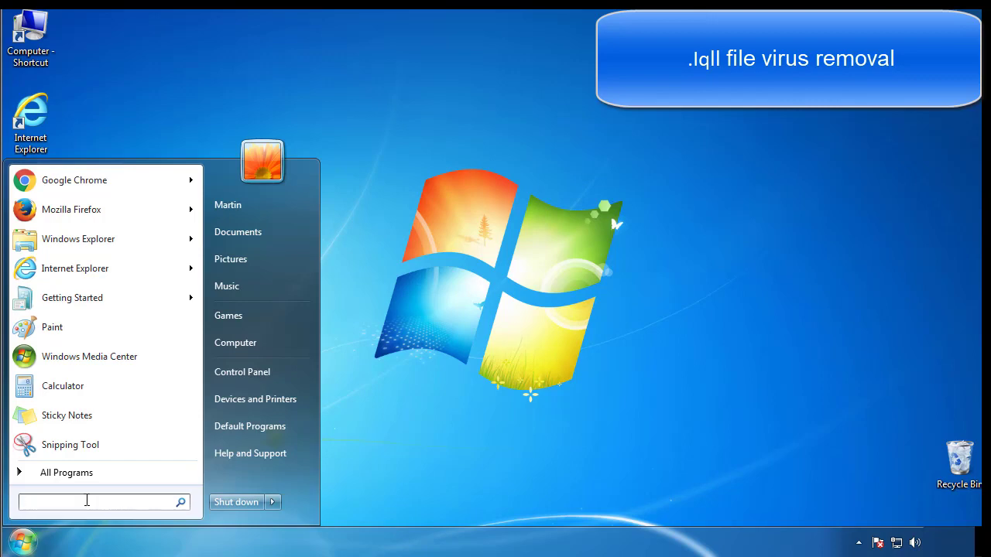
{"action": "type", "text": "msconfig"}
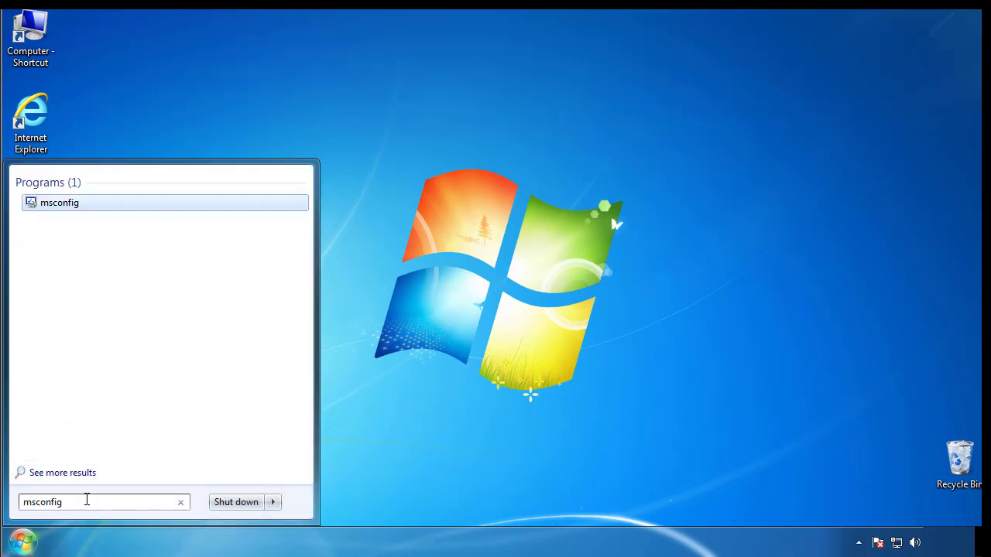
{"action": "key", "text": "Return"}
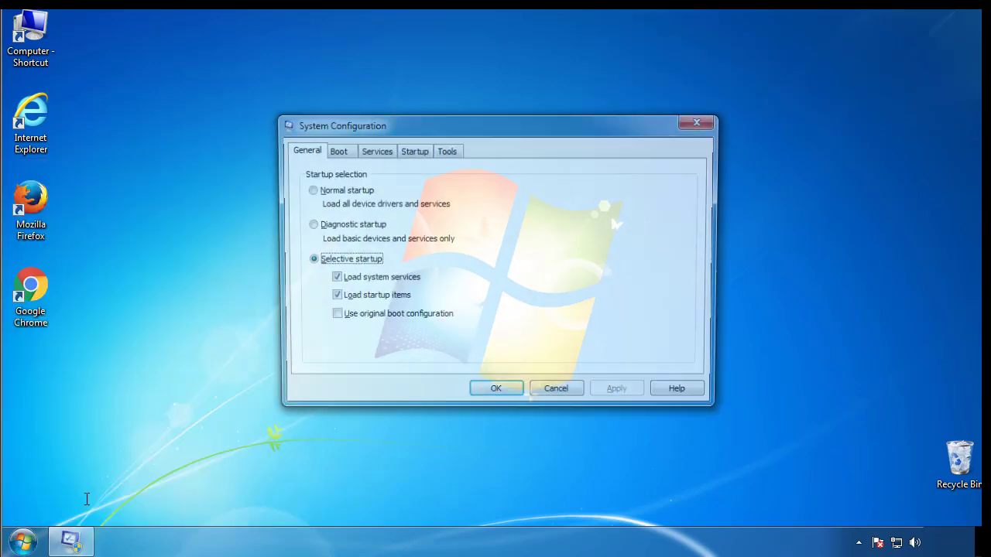
{"action": "left_click", "coordinate": [335, 152]}
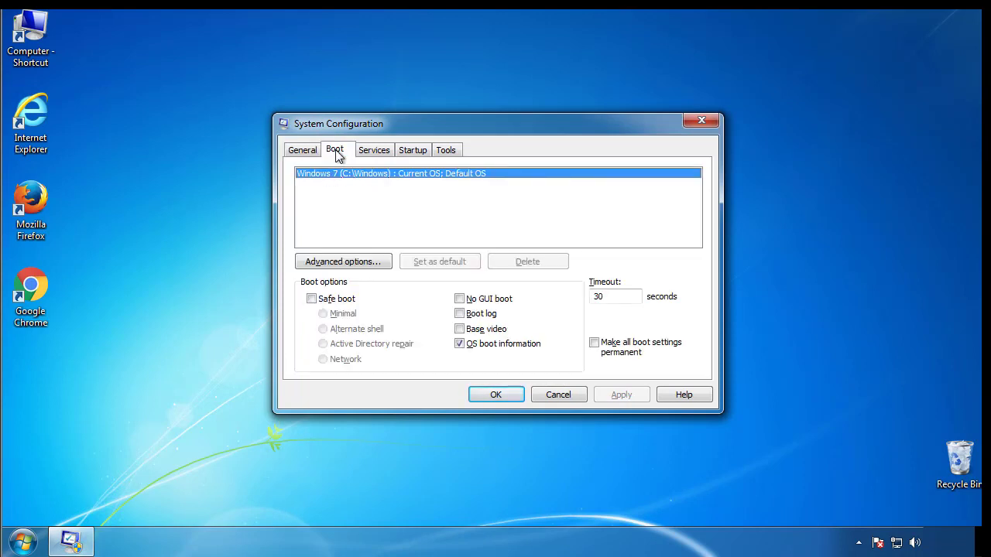
{"action": "left_click", "coordinate": [311, 298]}
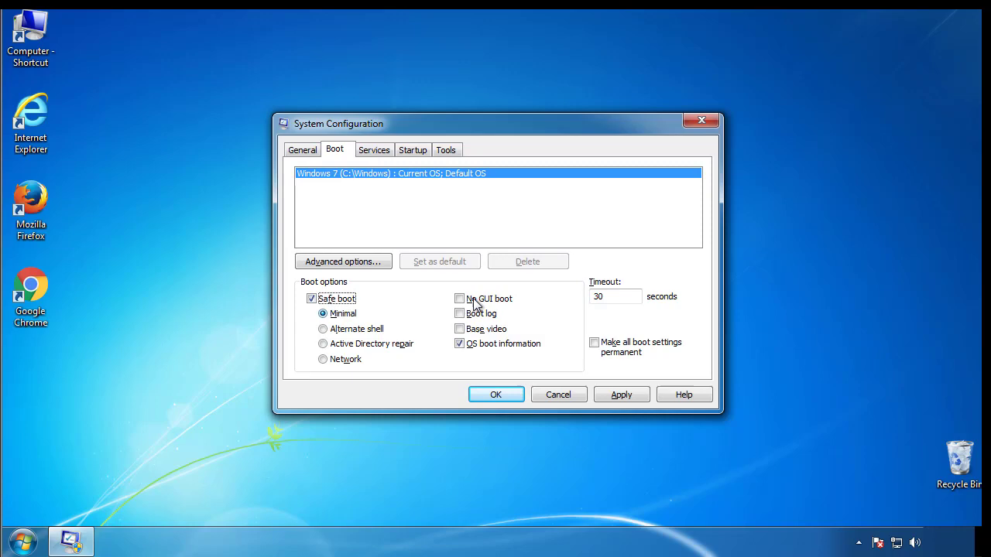
{"action": "left_click", "coordinate": [502, 395]}
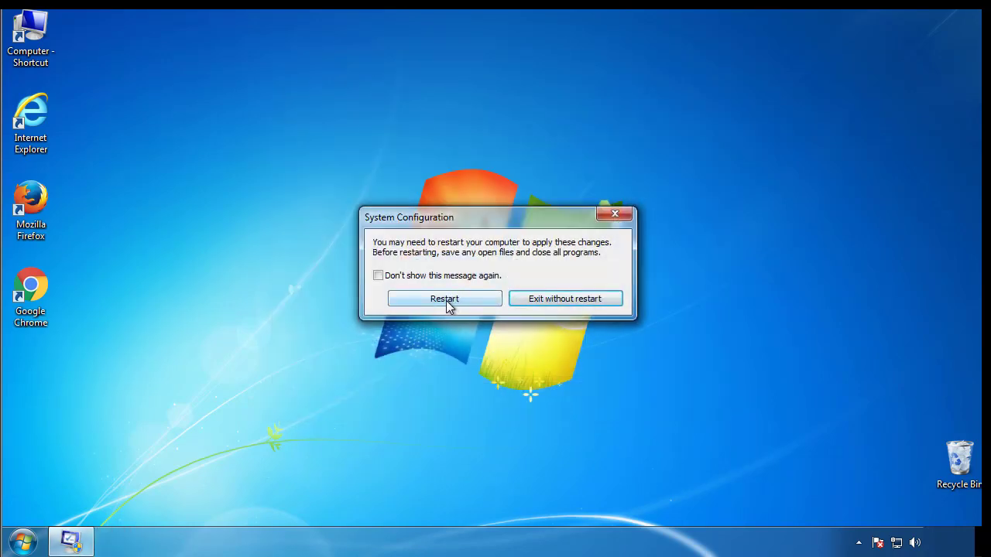
{"action": "left_click", "coordinate": [447, 301]}
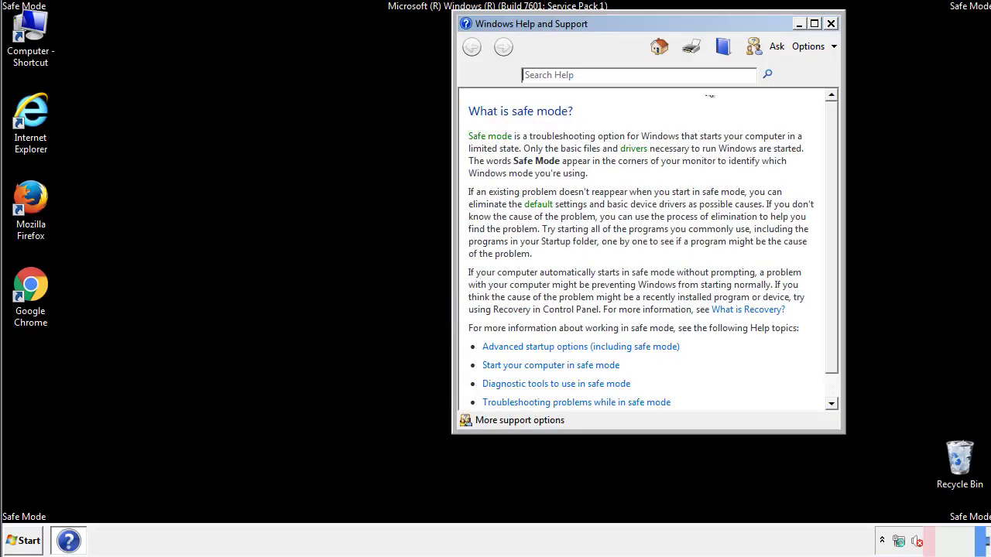
Close the Safe Mode help and set Folder Options to show hidden files, folders and drives
{"action": "left_click", "coordinate": [830, 23]}
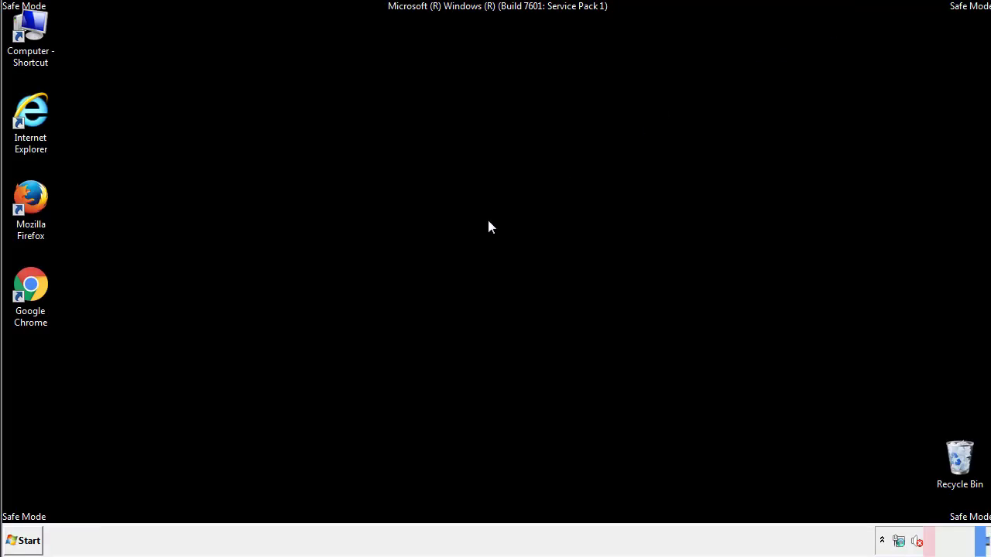
{"action": "left_click", "coordinate": [29, 538]}
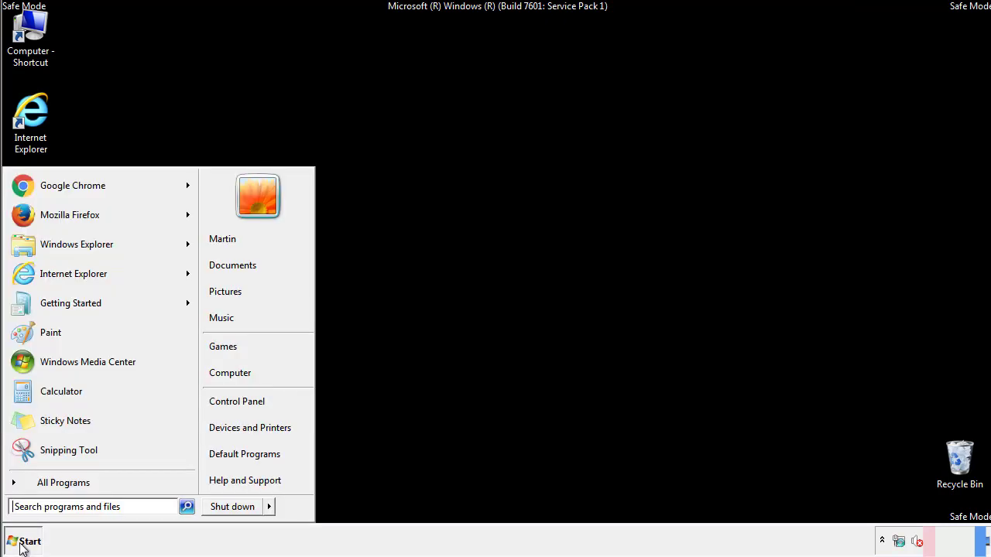
{"action": "left_click", "coordinate": [236, 401]}
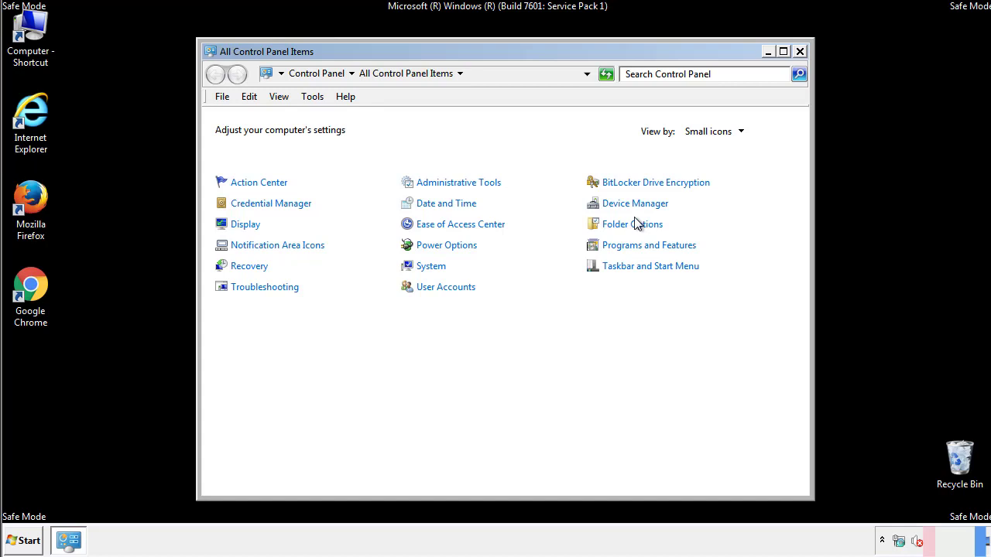
{"action": "left_click", "coordinate": [635, 226]}
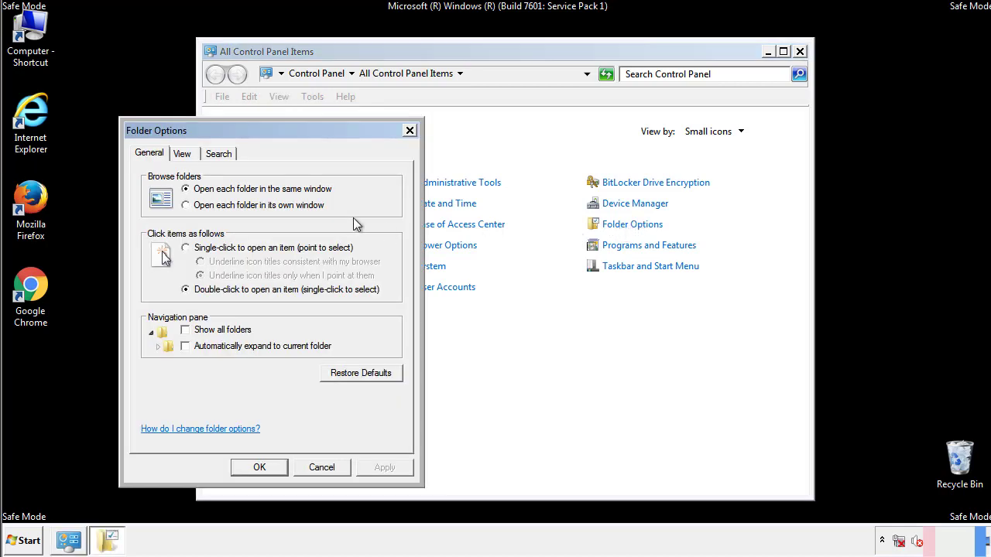
{"action": "left_click", "coordinate": [184, 155]}
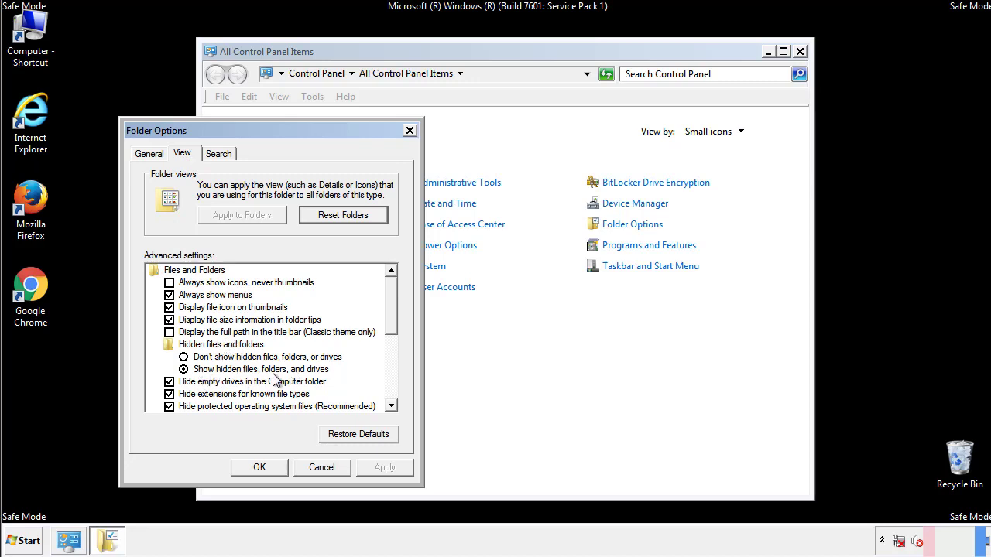
{"action": "left_click", "coordinate": [267, 465]}
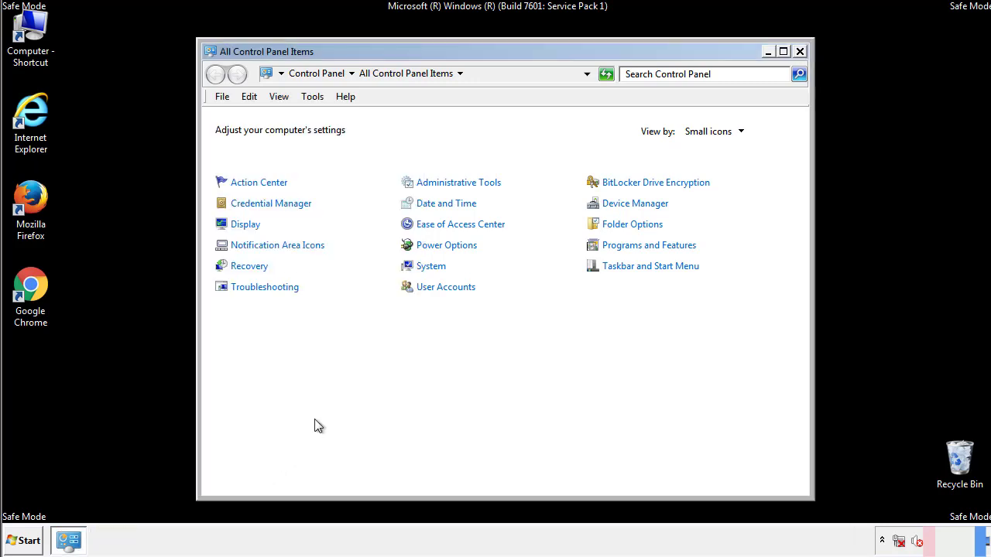
{"action": "left_click", "coordinate": [800, 51]}
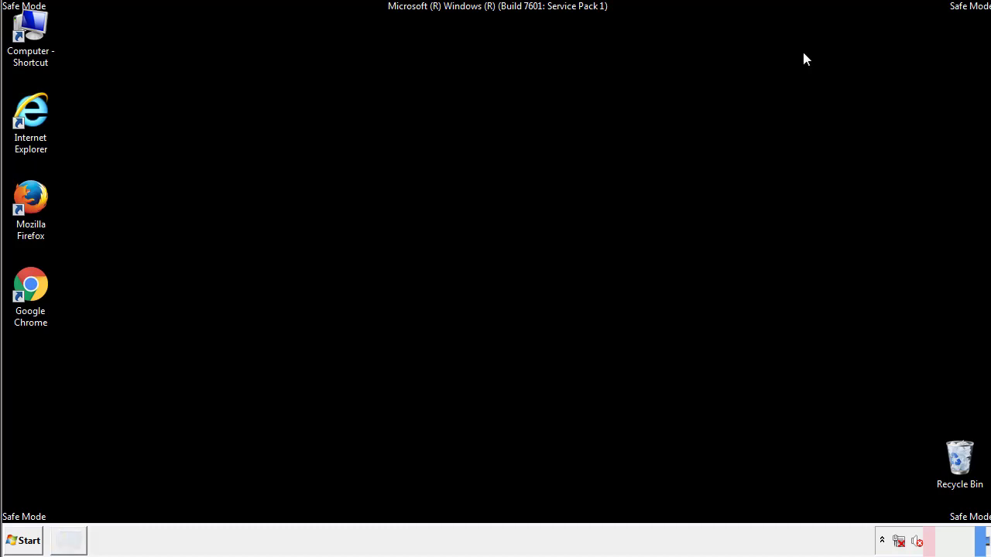
Browse to C:\Windows\System32\drivers\etc and open the hosts file
{"action": "double_click", "coordinate": [35, 30]}
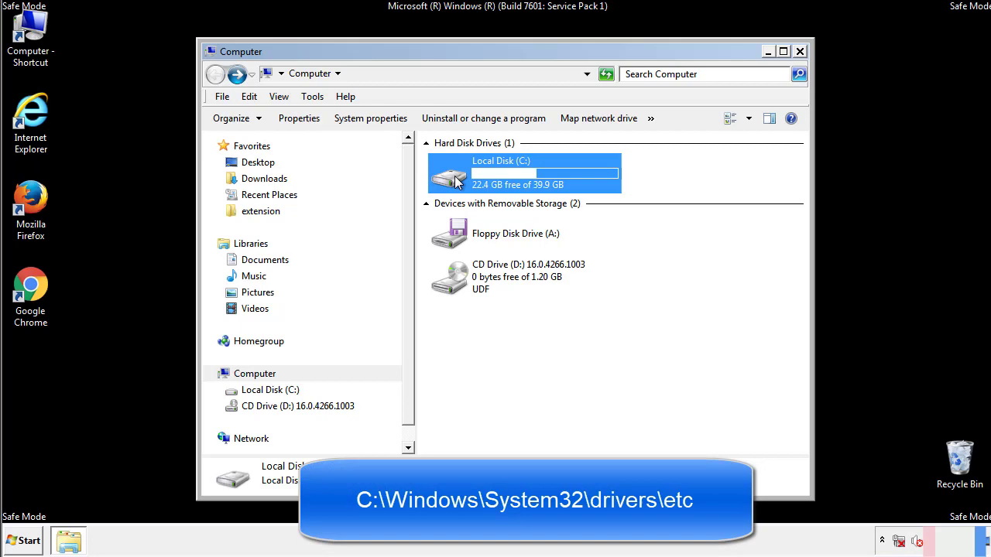
{"action": "double_click", "coordinate": [453, 181]}
{"action": "left_click", "coordinate": [451, 286]}
{"action": "double_click", "coordinate": [453, 287]}
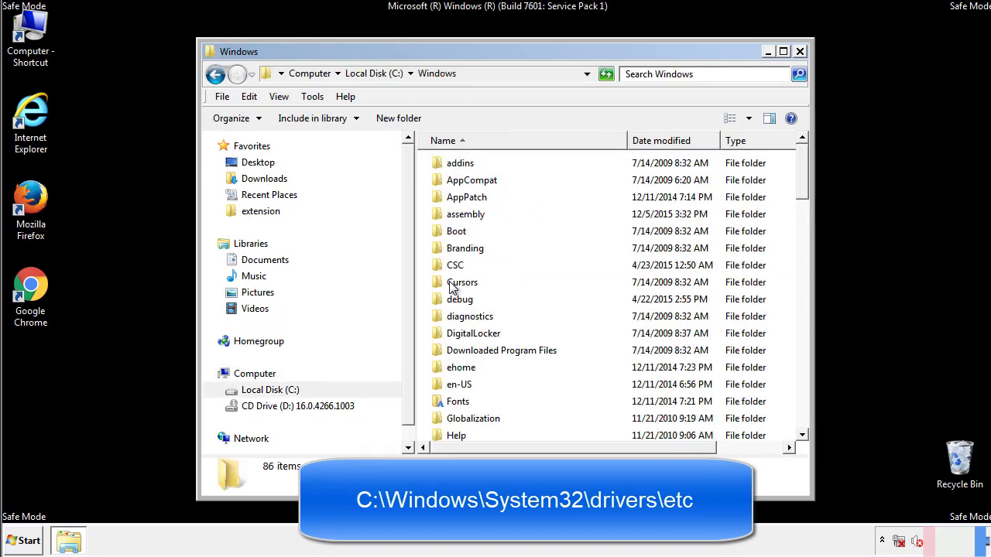
{"action": "scroll", "coordinate": [457, 350], "scroll_direction": "down", "scroll_amount": 2}
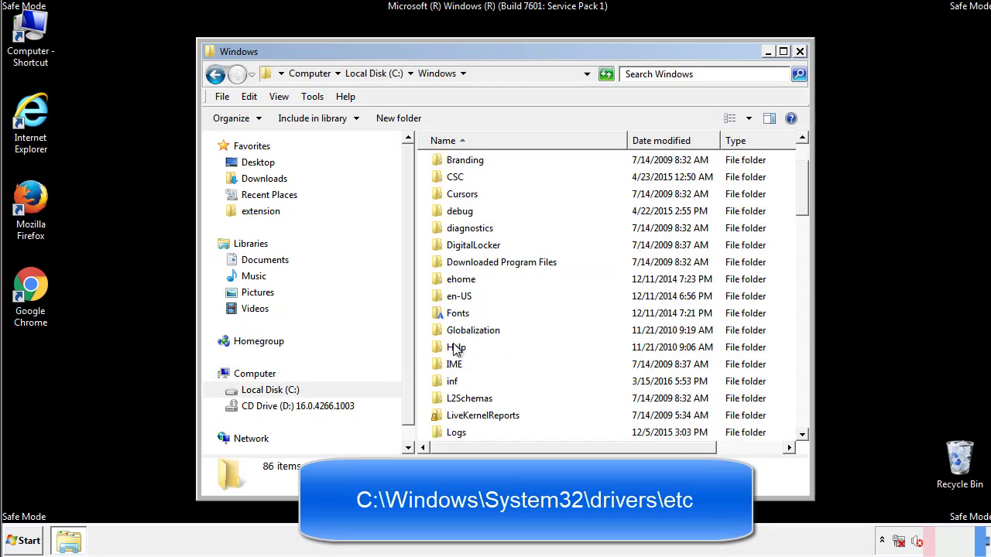
{"action": "scroll", "coordinate": [455, 350], "scroll_direction": "down", "scroll_amount": 7}
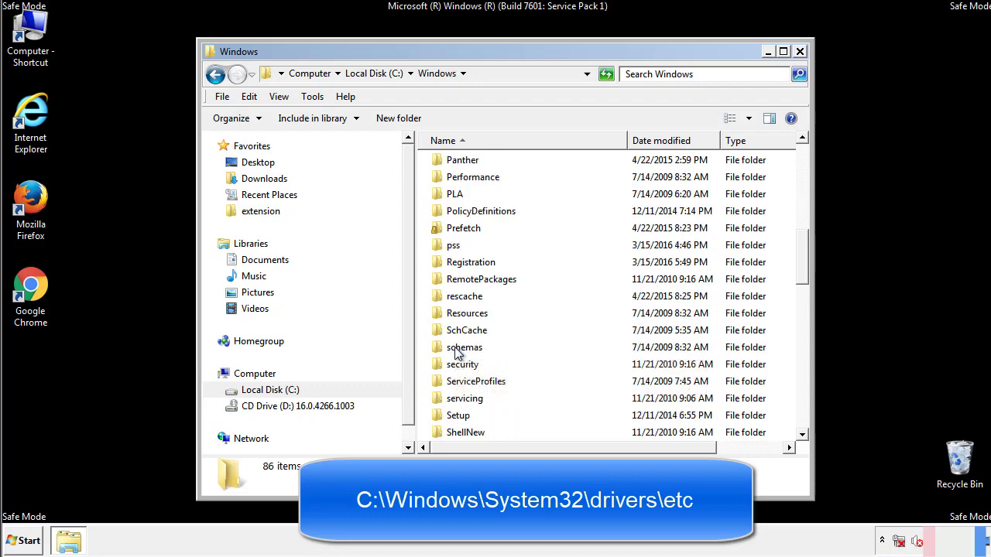
{"action": "scroll", "coordinate": [455, 350], "scroll_direction": "down", "scroll_amount": 2}
{"action": "double_click", "coordinate": [468, 400]}
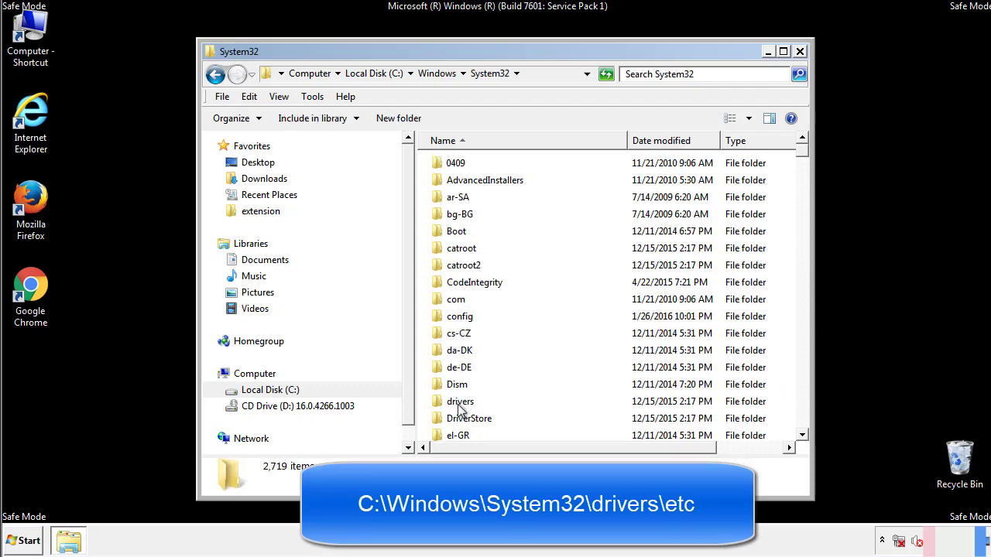
{"action": "double_click", "coordinate": [460, 402]}
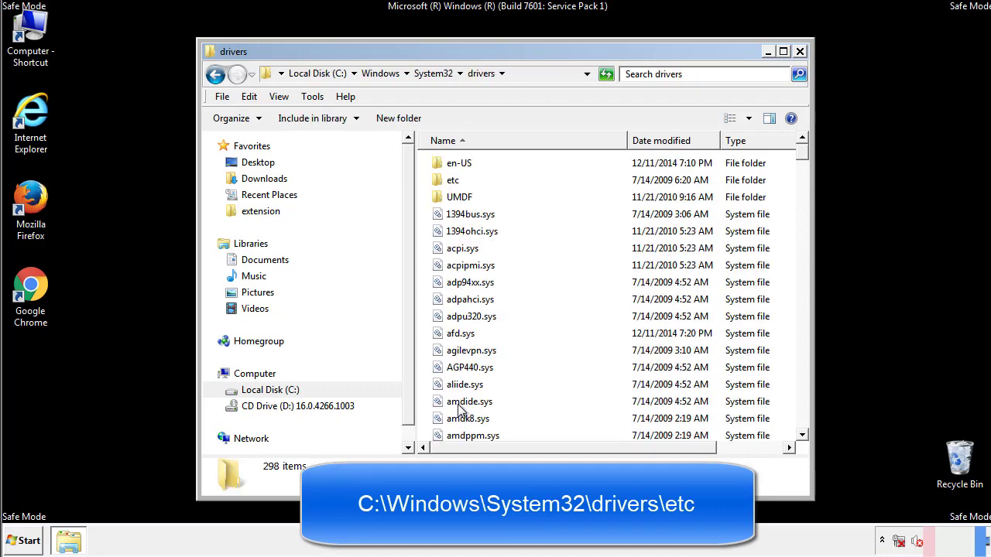
{"action": "double_click", "coordinate": [443, 187]}
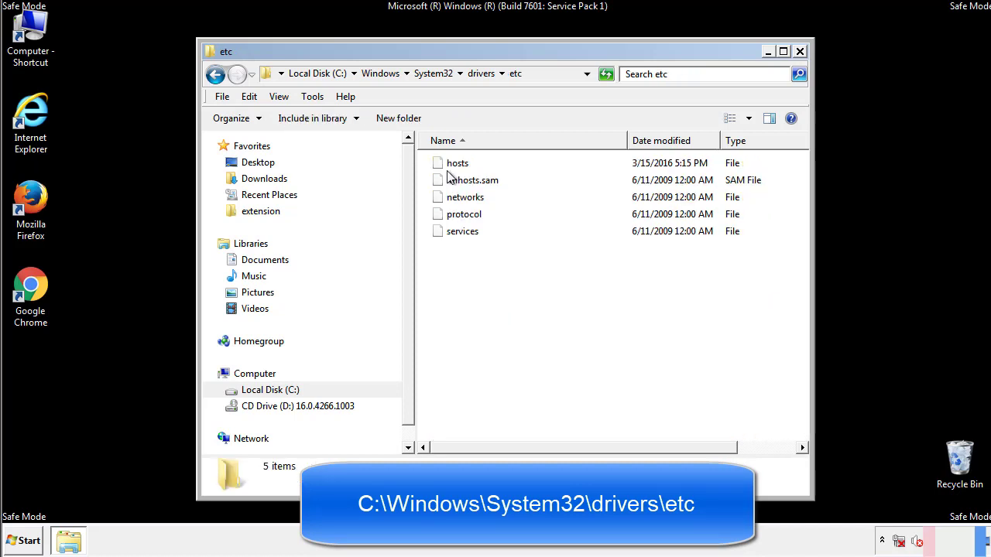
{"action": "double_click", "coordinate": [450, 164]}
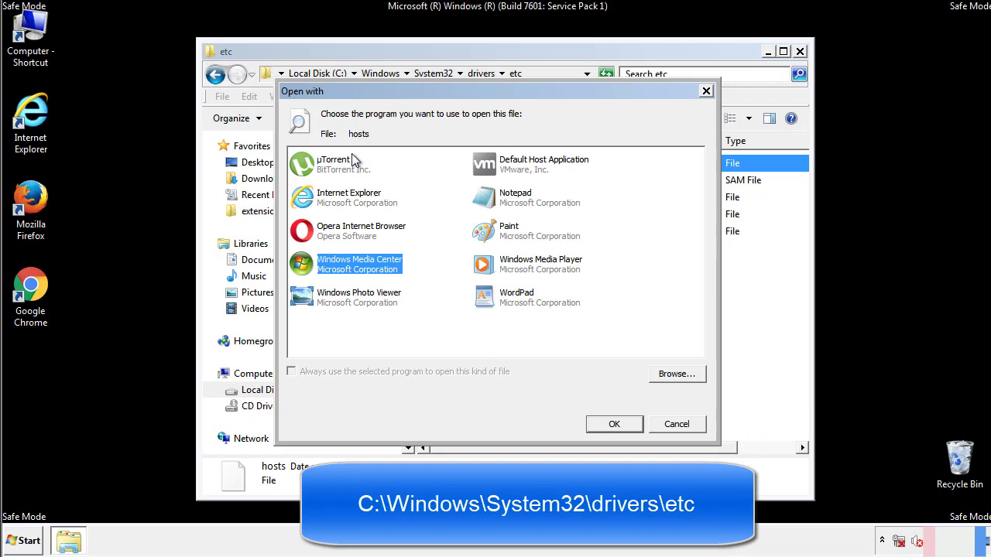
Open hosts in Notepad and delete the four IP/host entries at the end
{"action": "left_click", "coordinate": [502, 203]}
{"action": "left_click", "coordinate": [612, 424]}
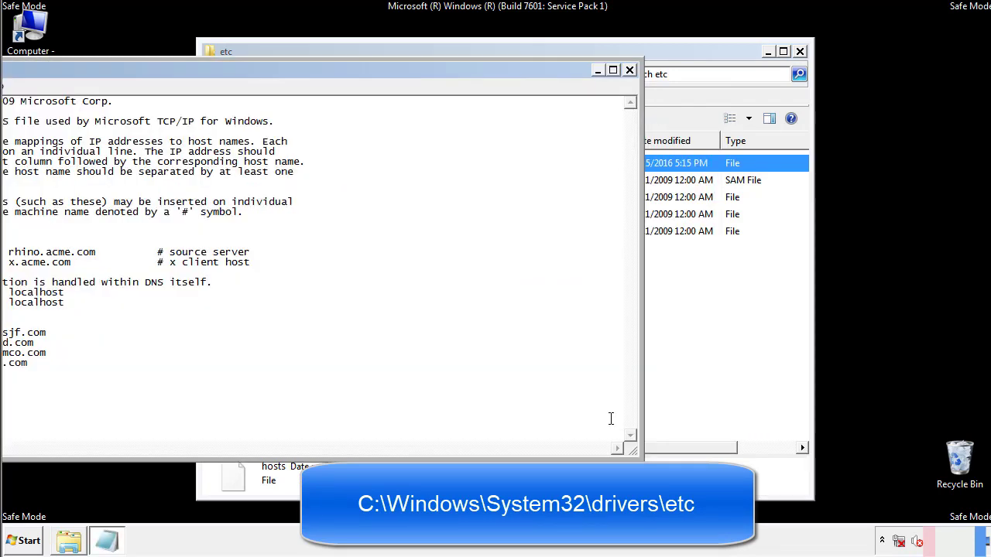
{"action": "left_click_drag", "start_coordinate": [405, 69], "coordinate": [629, 84]}
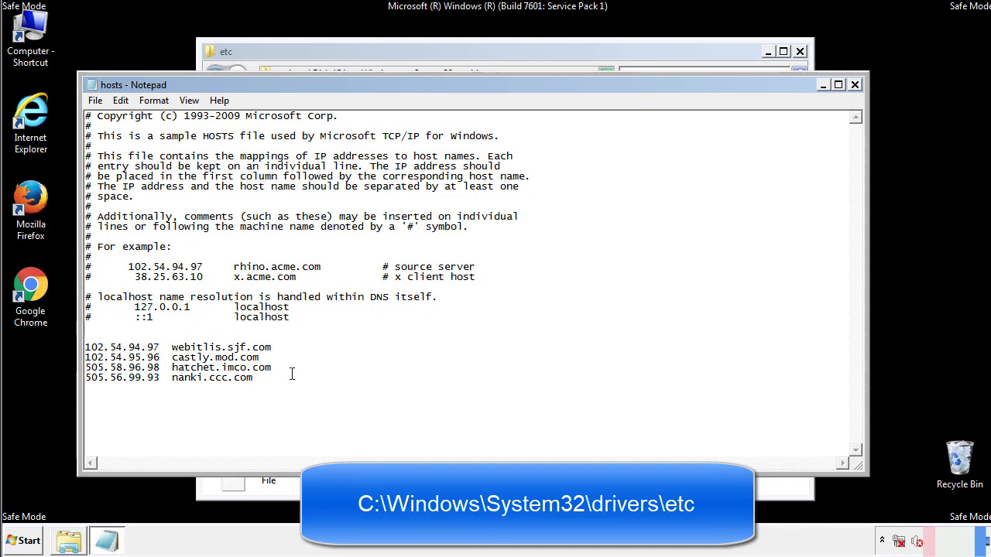
{"action": "left_click_drag", "start_coordinate": [277, 379], "coordinate": [85, 346]}
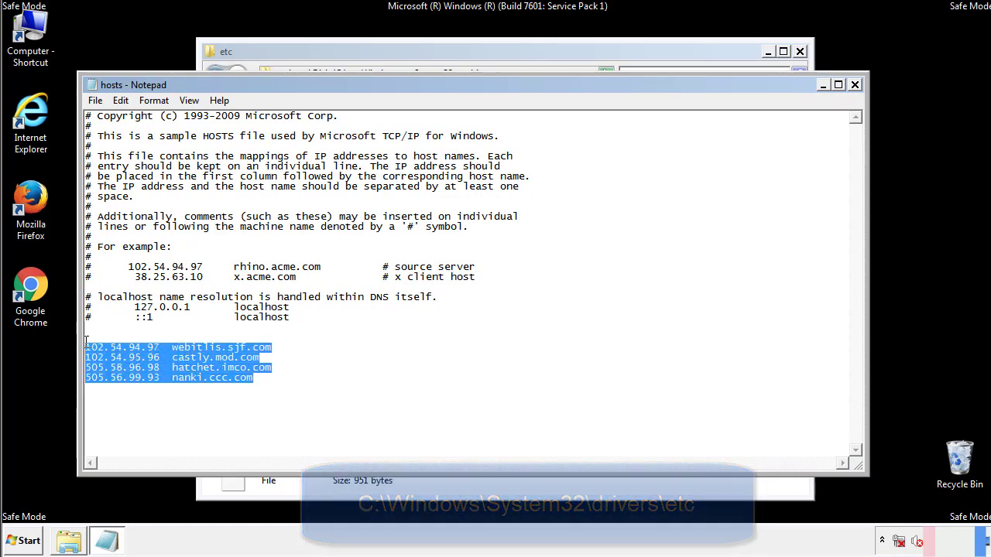
{"action": "key", "text": "Delete"}
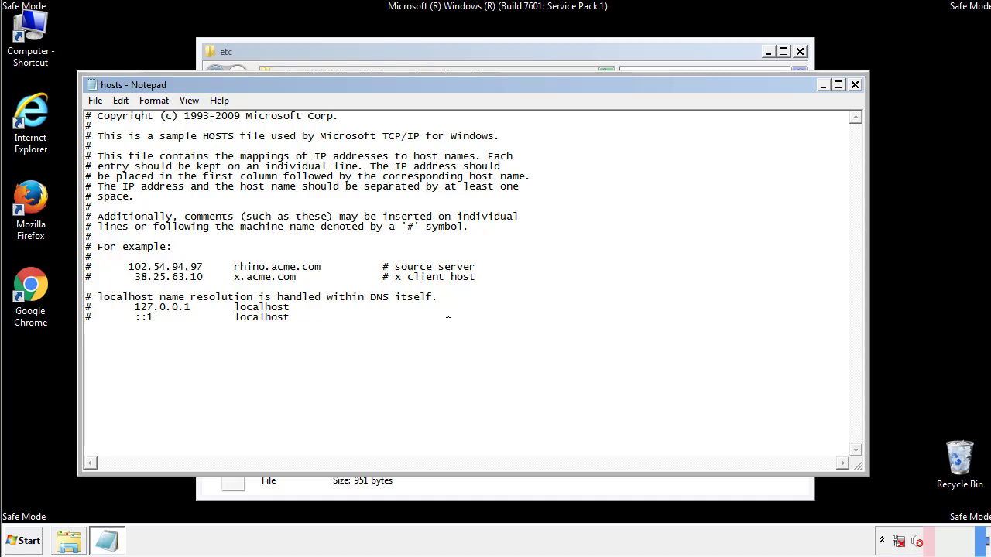
Save the edited hosts file and close the etc folder window
{"action": "left_click", "coordinate": [854, 85]}
{"action": "left_click", "coordinate": [436, 281]}
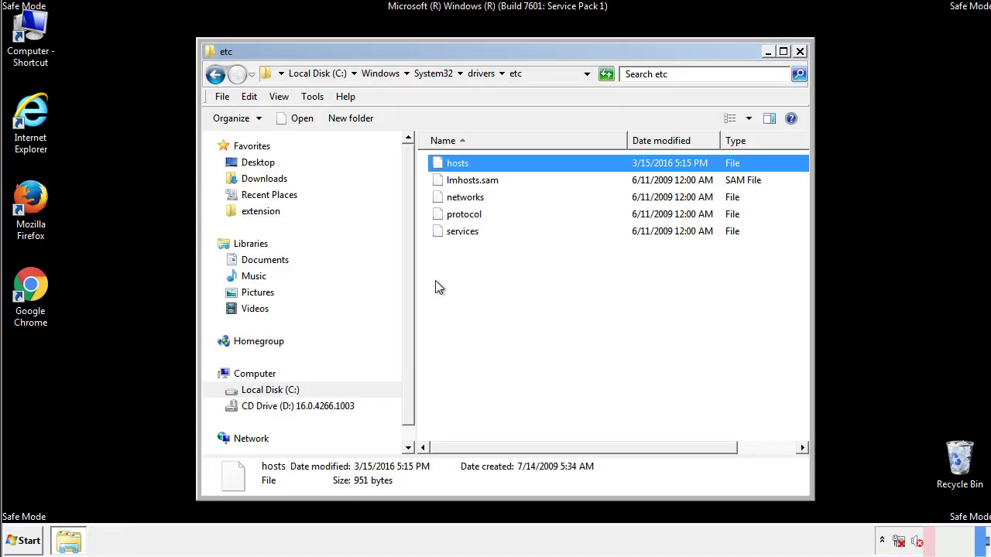
{"action": "left_click", "coordinate": [435, 281]}
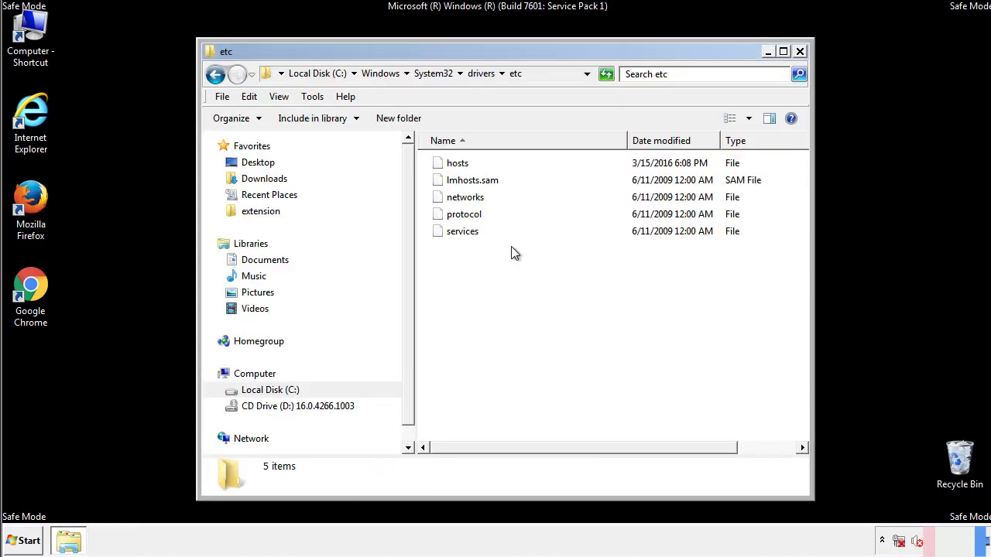
{"action": "left_click", "coordinate": [800, 53]}
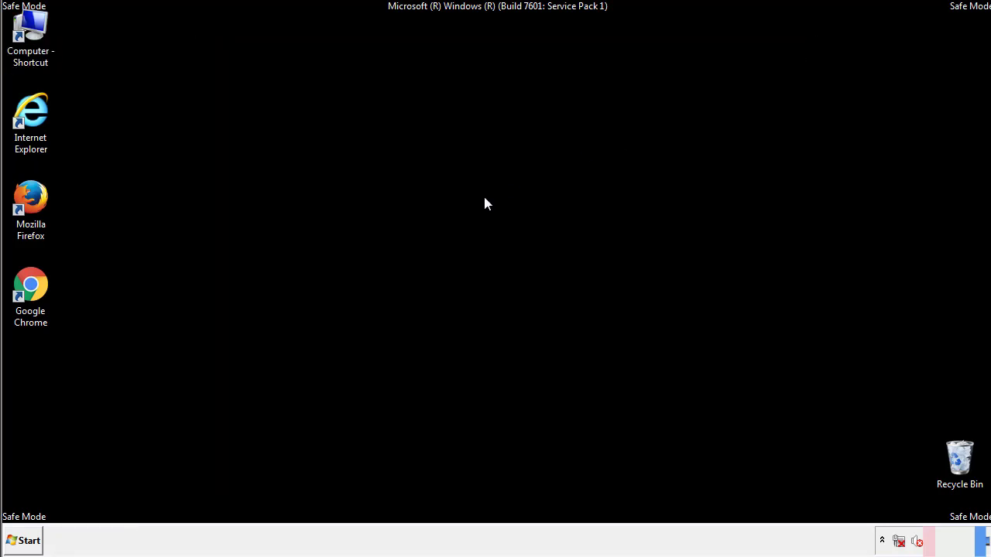
Open the Startup folder from All Programs in its own window
{"action": "left_click", "coordinate": [24, 541]}
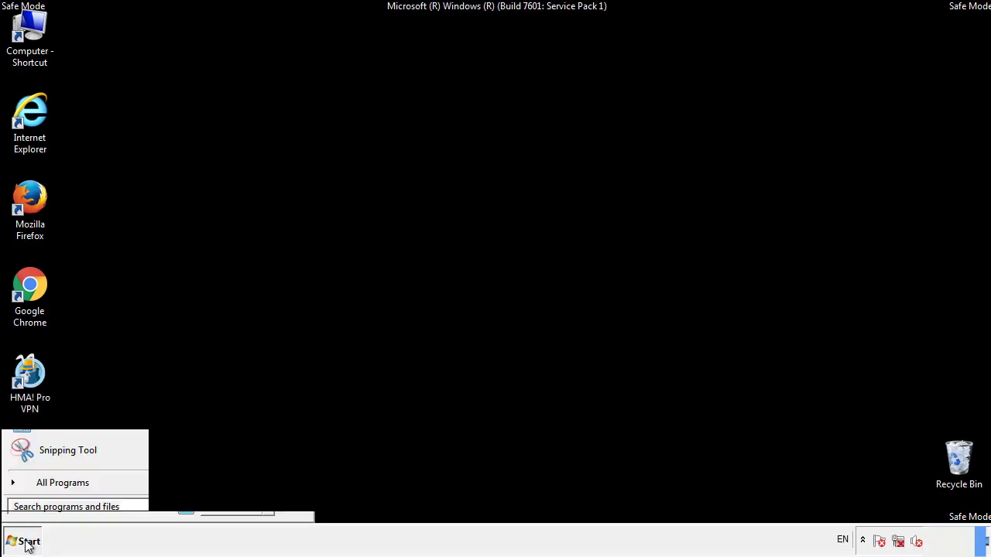
{"action": "left_click", "coordinate": [44, 488]}
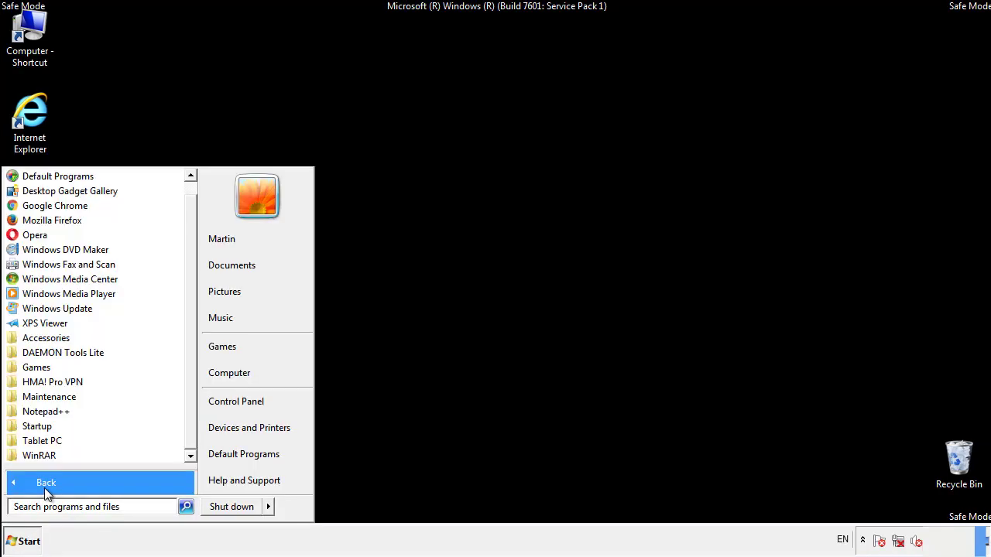
{"action": "right_click", "coordinate": [40, 427]}
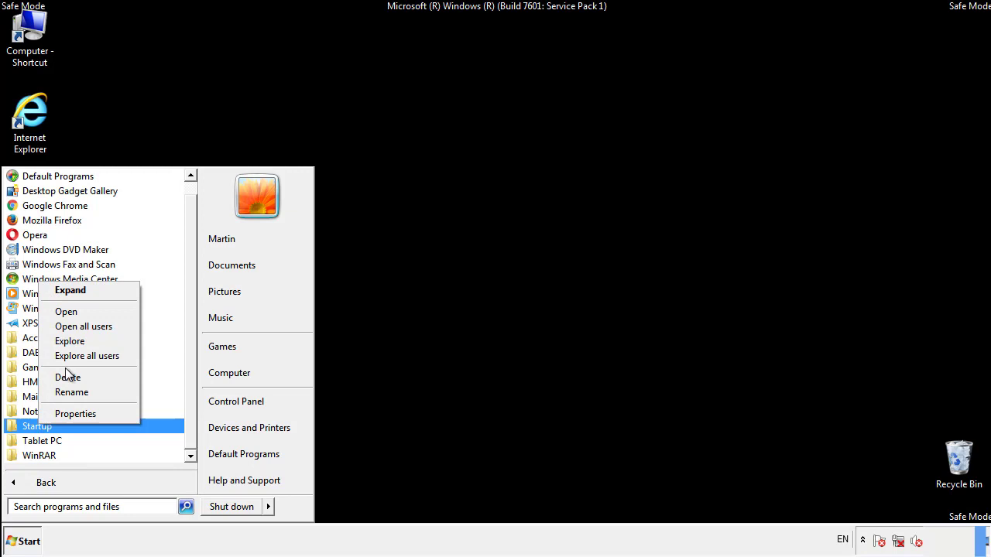
{"action": "left_click", "coordinate": [74, 311]}
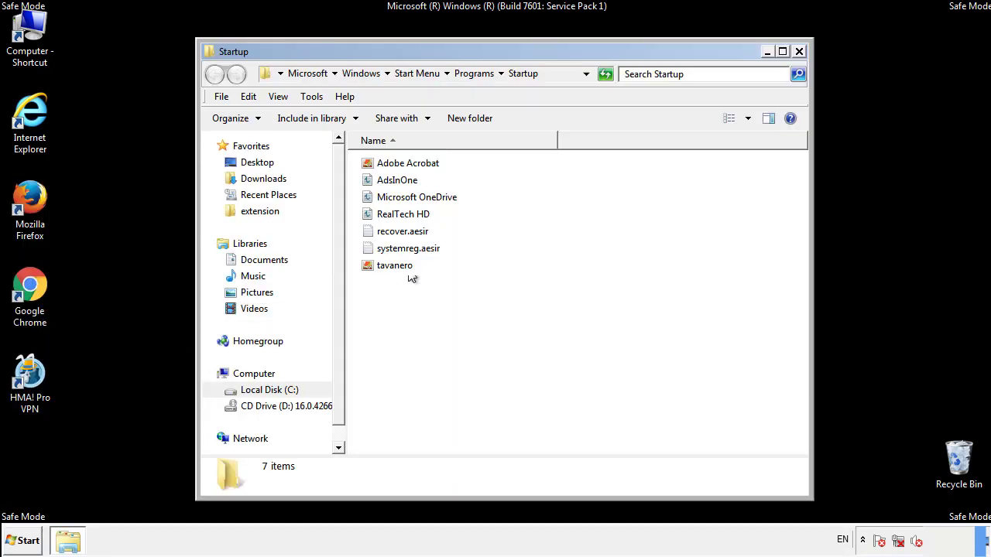
Delete AdsInOne, recover.aesir, systemreg.aesir and tavanero from Startup, then search Start for regedit
{"action": "left_click", "coordinate": [403, 183]}
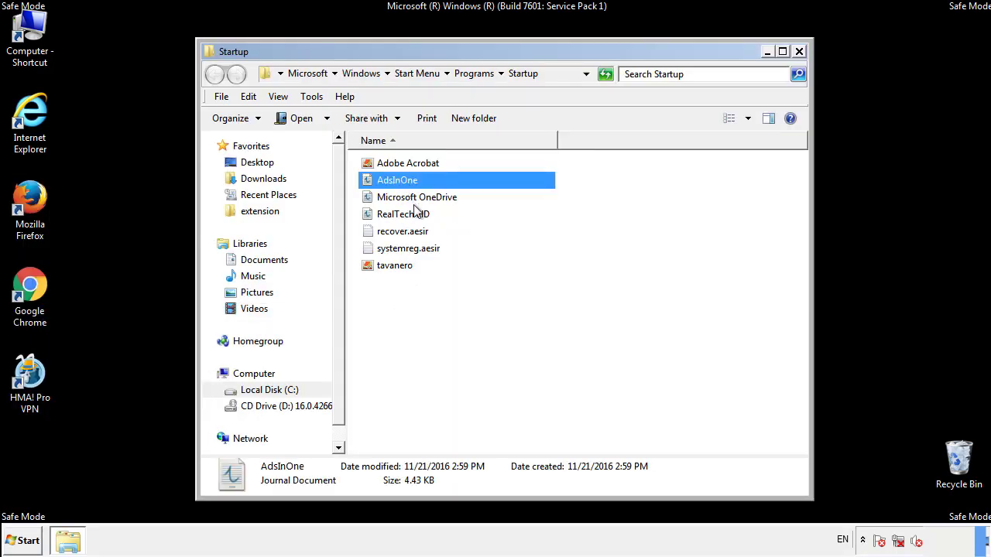
{"action": "left_click", "coordinate": [403, 232], "text": "ctrl"}
{"action": "left_click", "coordinate": [410, 248], "text": "ctrl"}
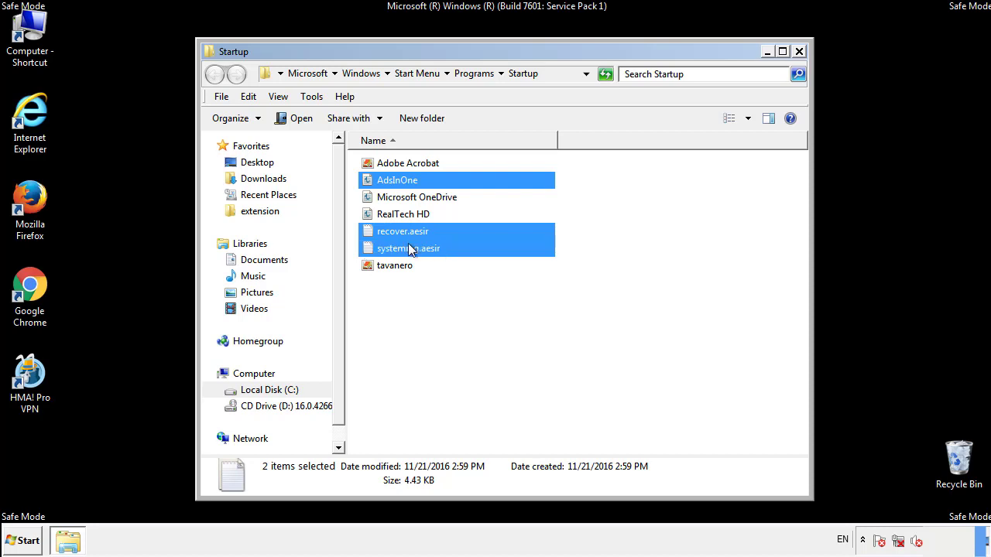
{"action": "left_click", "coordinate": [395, 265], "text": "ctrl"}
{"action": "right_click", "coordinate": [392, 267]}
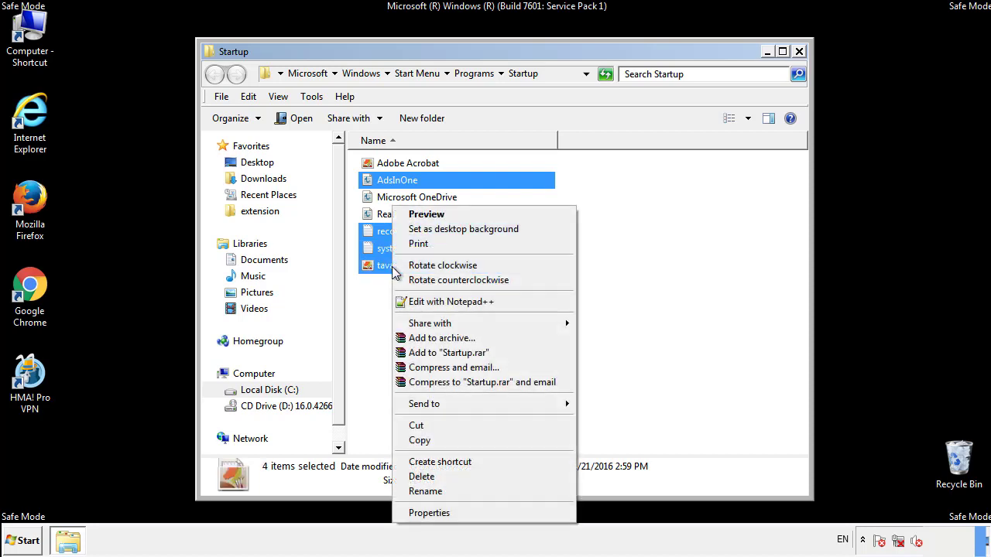
{"action": "left_click", "coordinate": [422, 476]}
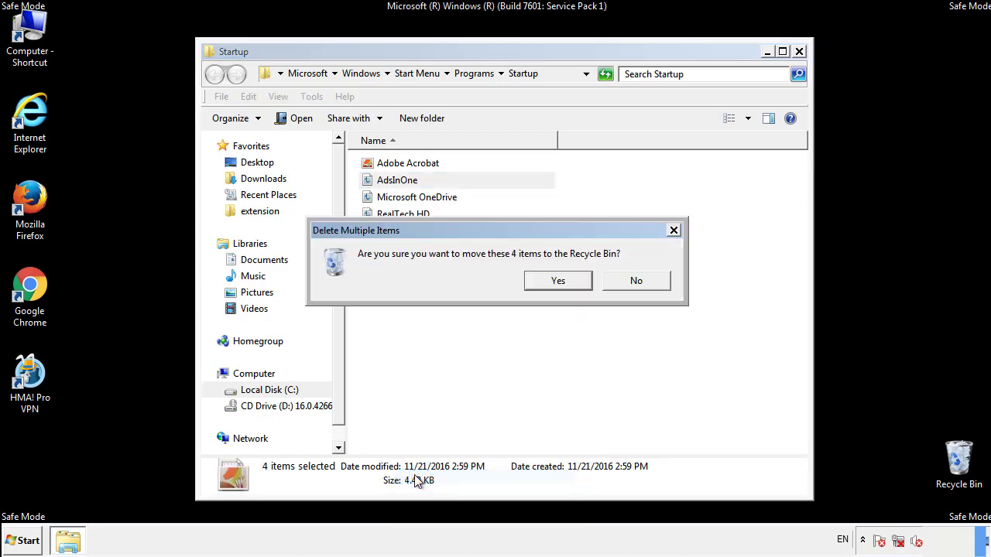
{"action": "left_click", "coordinate": [548, 281]}
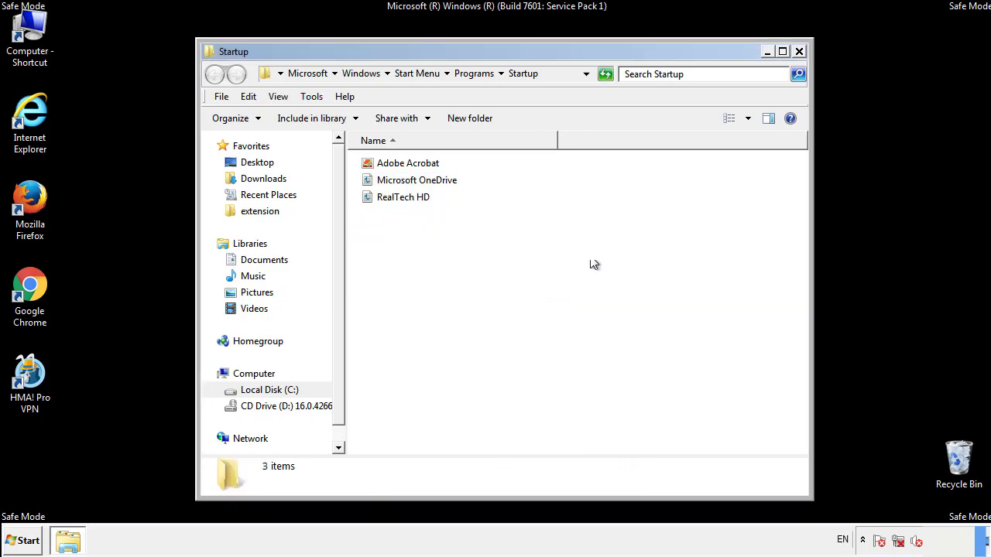
{"action": "left_click", "coordinate": [801, 58]}
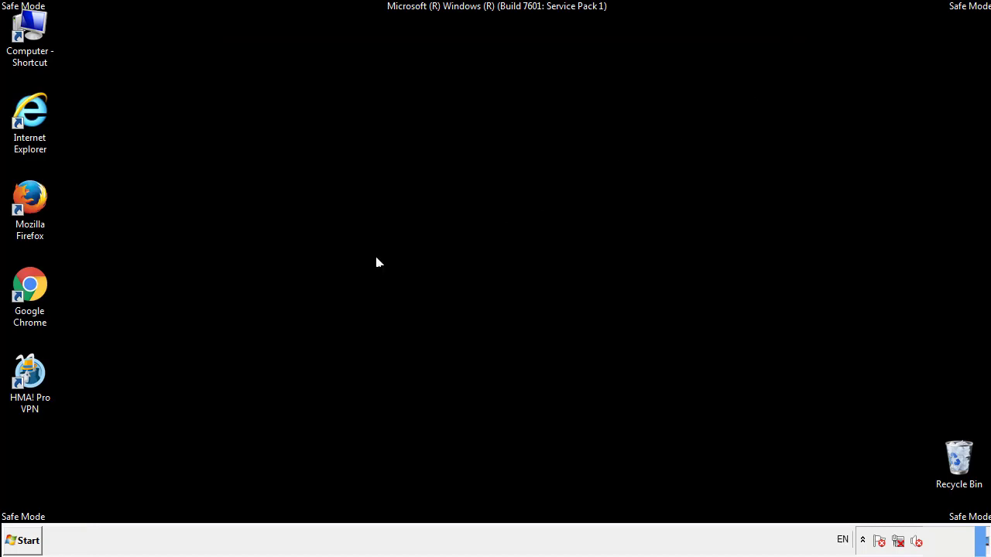
{"action": "left_click", "coordinate": [24, 542]}
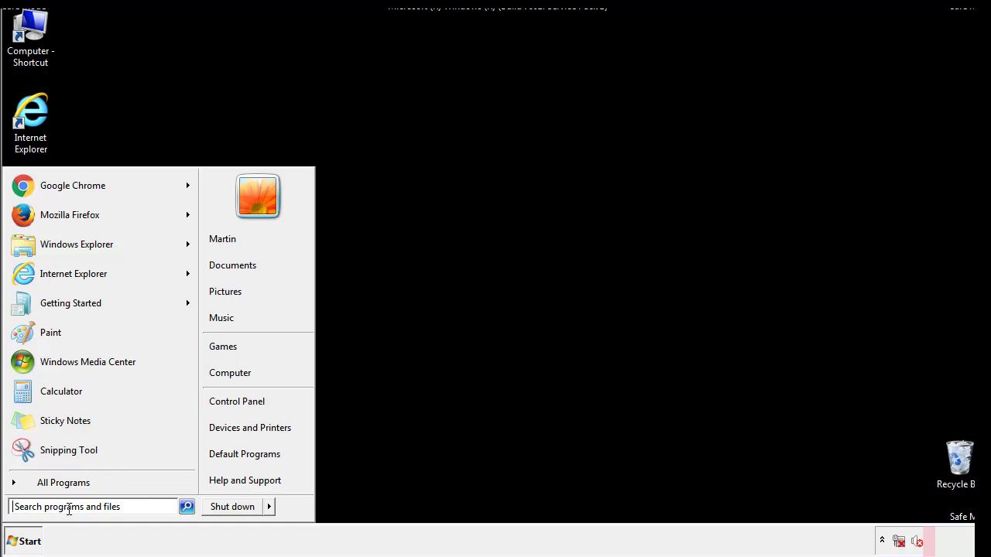
{"action": "type", "text": "reged"}
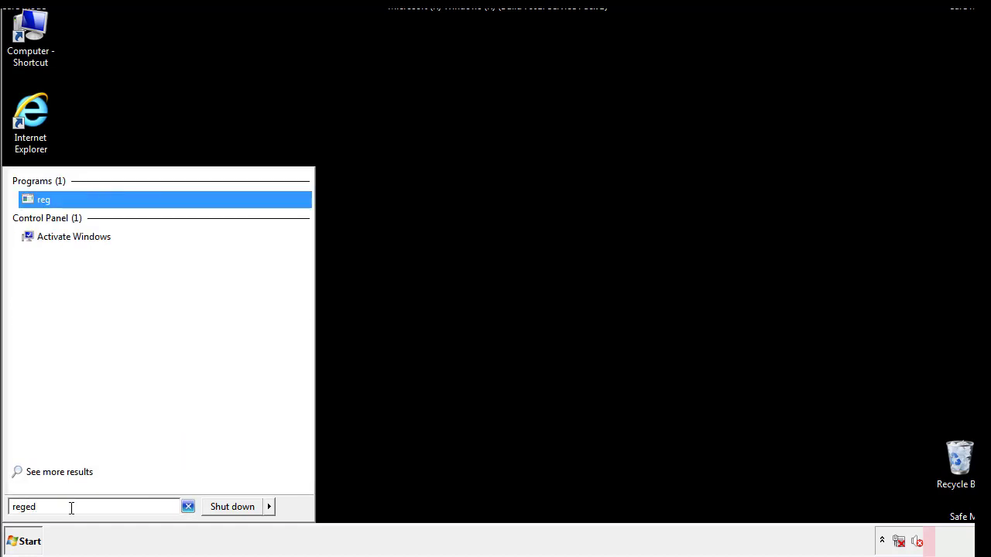
{"action": "type", "text": "it"}
Launch regedit and expand HKEY_LOCAL_MACHINE\SOFTWARE\Microsoft\Windows\CurrentVersion to reveal the Run key
{"action": "key", "text": "Return"}
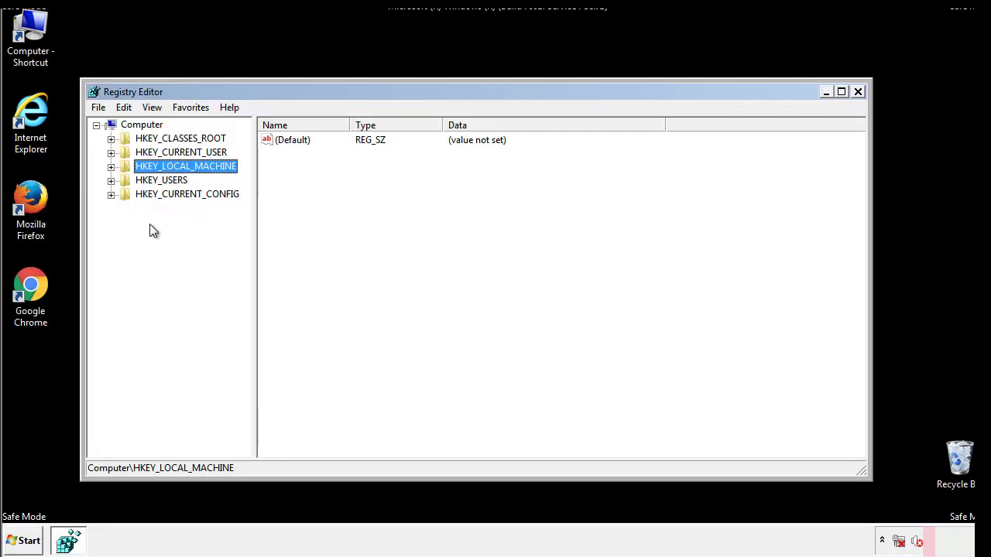
{"action": "left_click", "coordinate": [111, 167]}
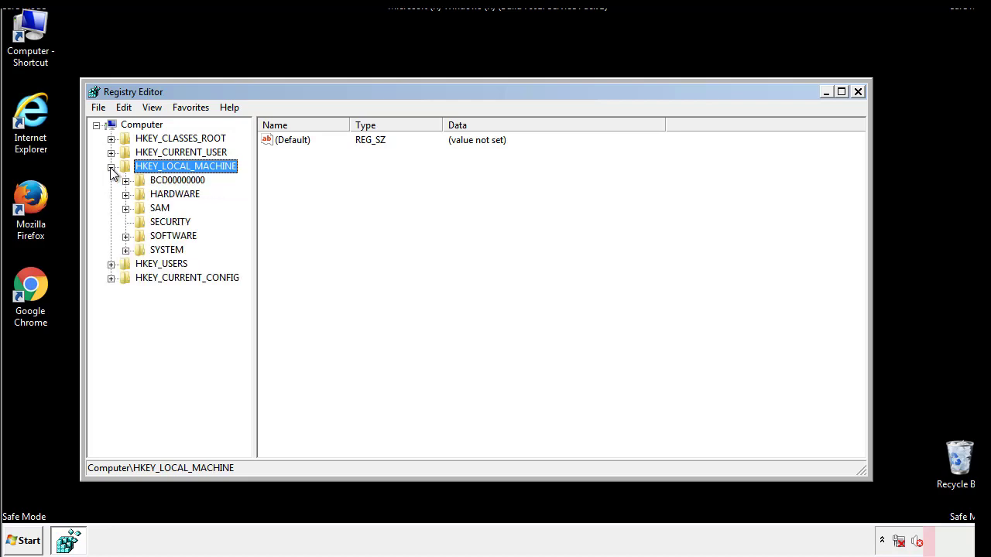
{"action": "left_click", "coordinate": [125, 236]}
{"action": "left_click_drag", "start_coordinate": [244, 228], "coordinate": [245, 256]}
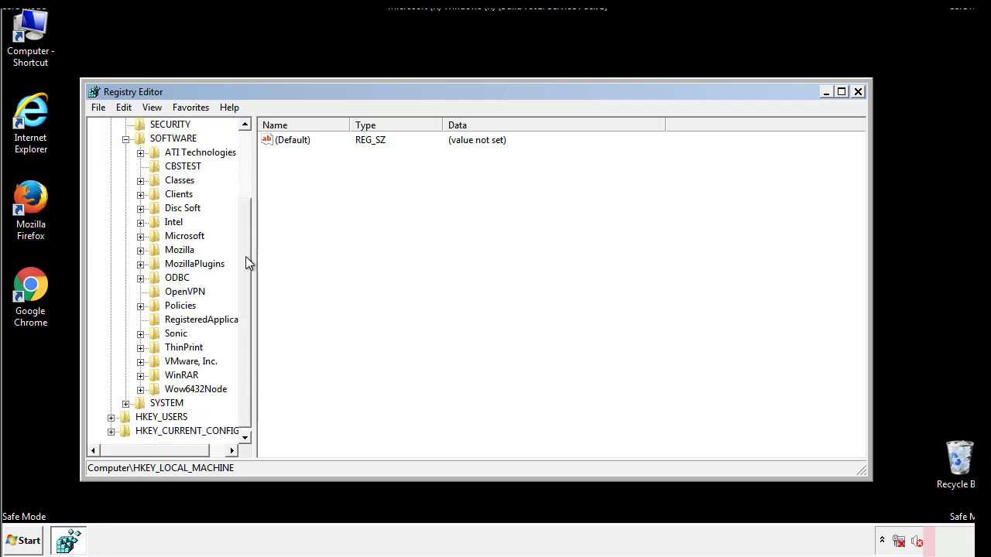
{"action": "left_click", "coordinate": [140, 236]}
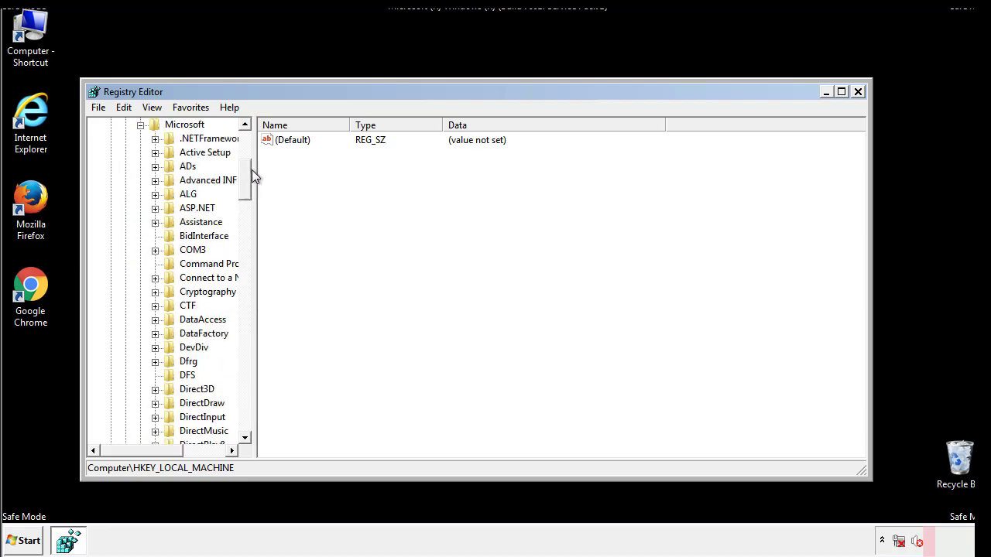
{"action": "mouse_move", "coordinate": [246, 194]}
{"action": "left_mouse_down"}
{"action": "mouse_move", "coordinate": [247, 405]}
{"action": "mouse_move", "coordinate": [247, 387]}
{"action": "left_mouse_up"}
{"action": "left_click", "coordinate": [155, 237]}
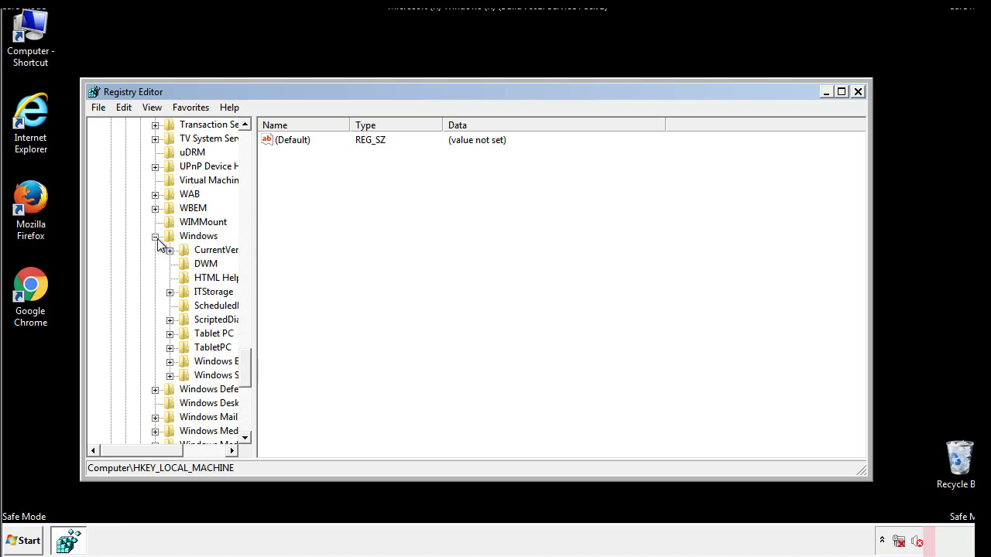
{"action": "left_click_drag", "start_coordinate": [137, 452], "coordinate": [159, 454]}
{"action": "left_click", "coordinate": [127, 250]}
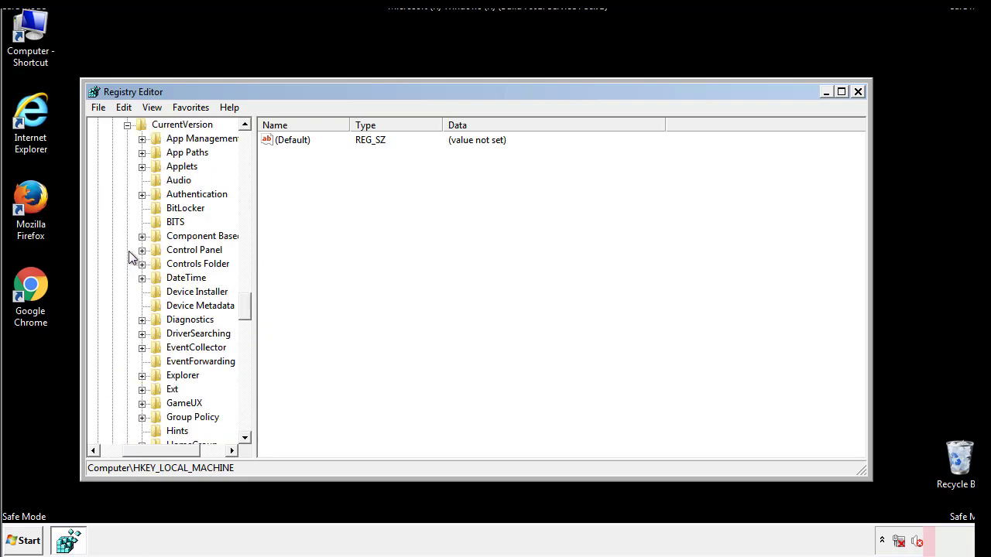
{"action": "left_click_drag", "start_coordinate": [252, 305], "coordinate": [245, 358]}
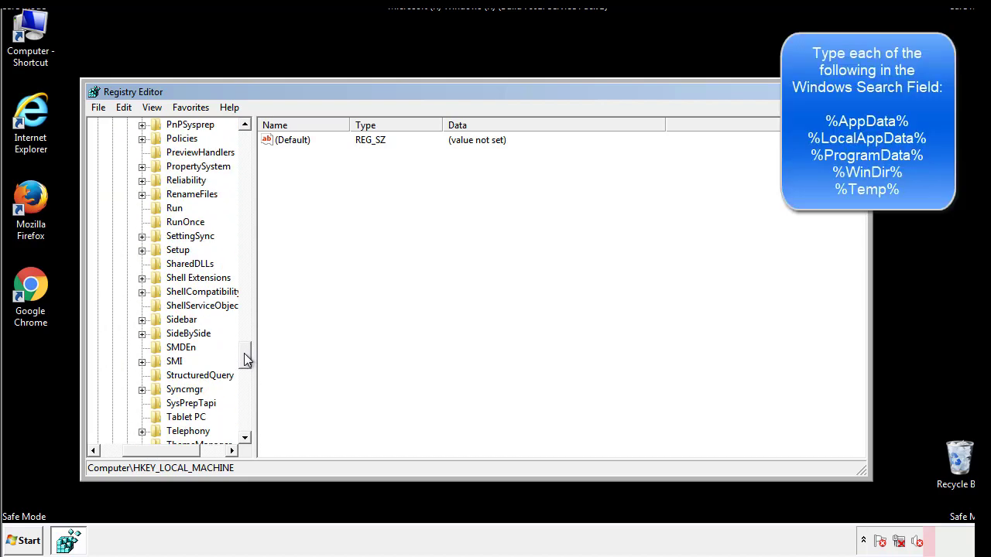
Delete the tappi.loc value from the HKLM CurrentVersion\Run key and scroll back up
{"action": "left_click", "coordinate": [163, 210]}
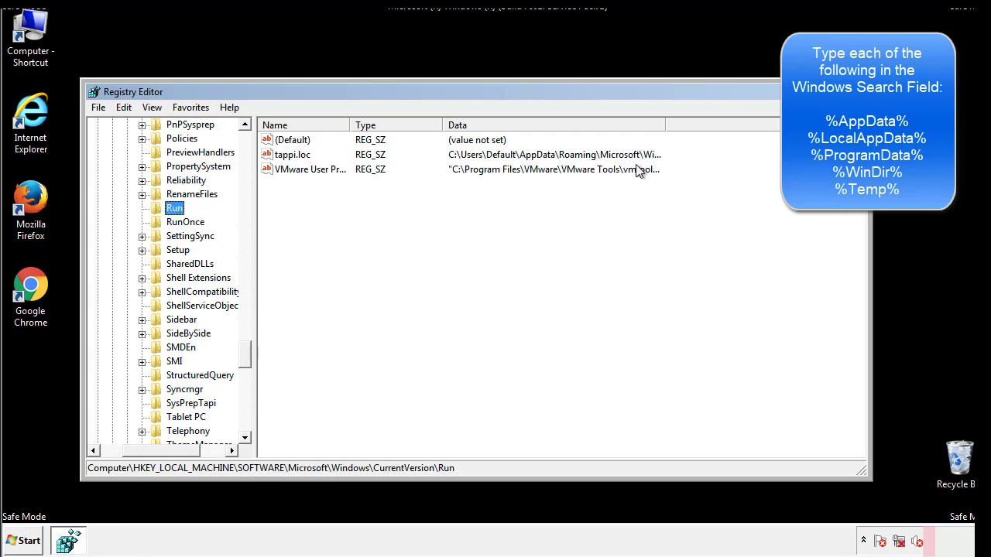
{"action": "left_click", "coordinate": [292, 158]}
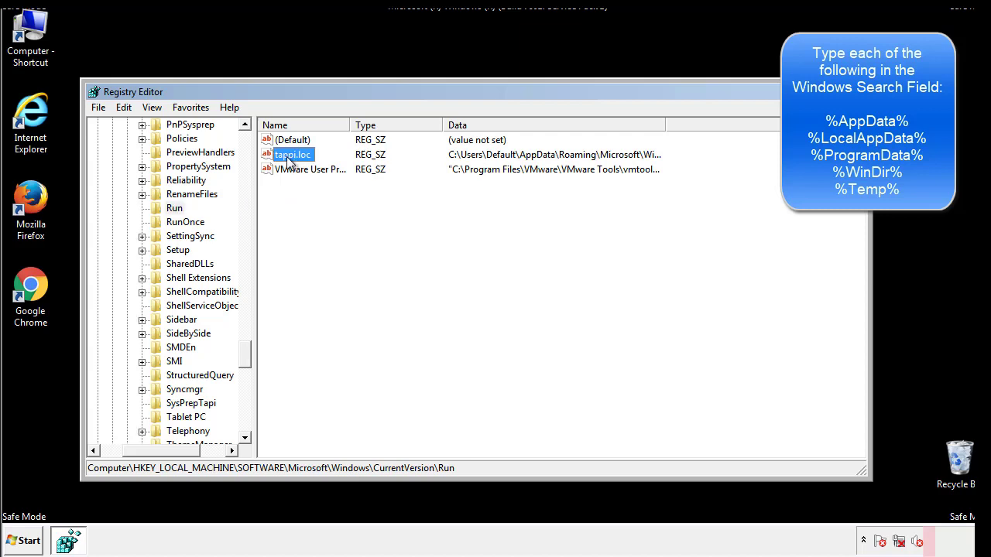
{"action": "right_click", "coordinate": [287, 157]}
{"action": "left_click", "coordinate": [310, 201]}
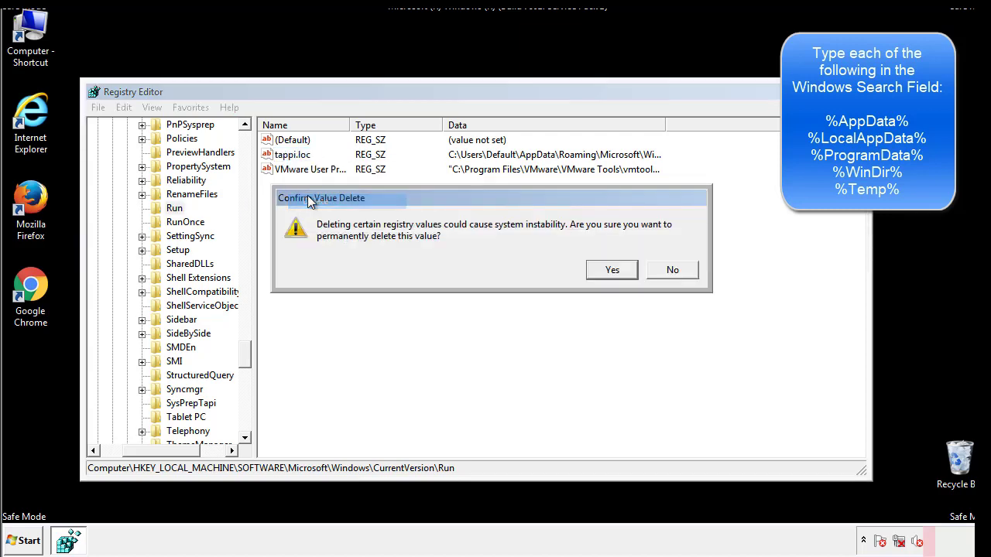
{"action": "left_click", "coordinate": [602, 271]}
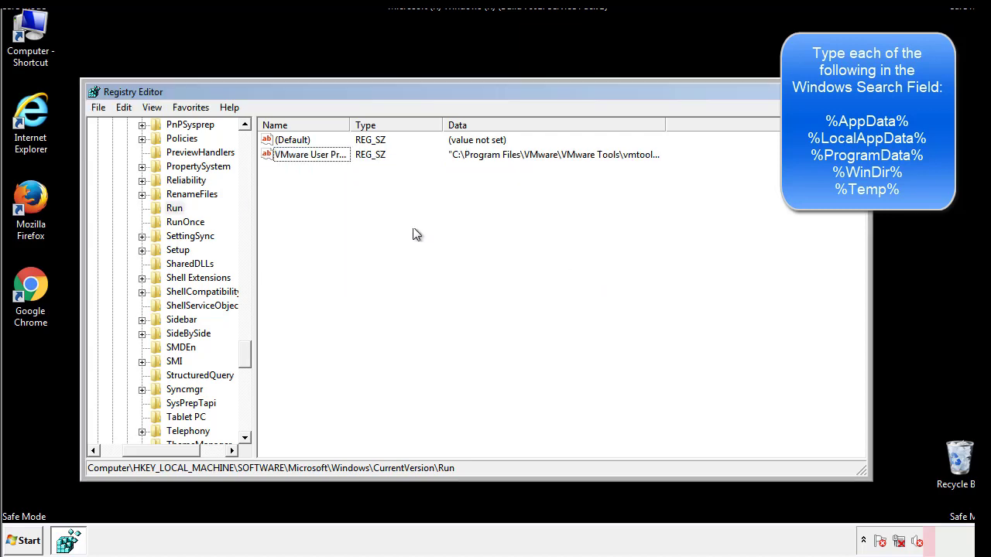
{"action": "left_click_drag", "start_coordinate": [245, 349], "coordinate": [245, 424]}
{"action": "left_click_drag", "start_coordinate": [187, 449], "coordinate": [122, 459]}
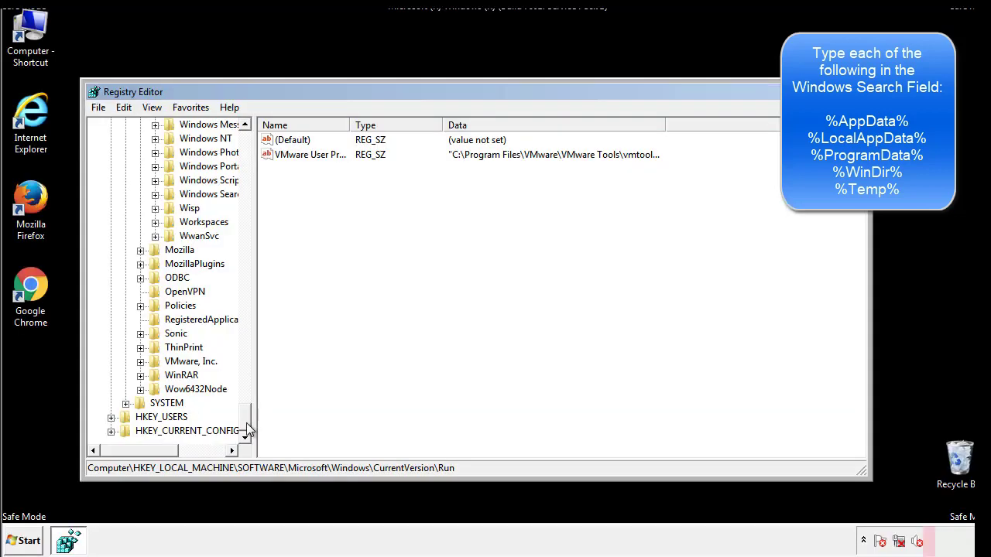
{"action": "left_click_drag", "start_coordinate": [246, 426], "coordinate": [252, 147]}
Collapse HKEY_LOCAL_MACHINE and expand HKEY_CURRENT_USER\Software\Microsoft\Windows\CurrentVersion
{"action": "left_click", "coordinate": [111, 166]}
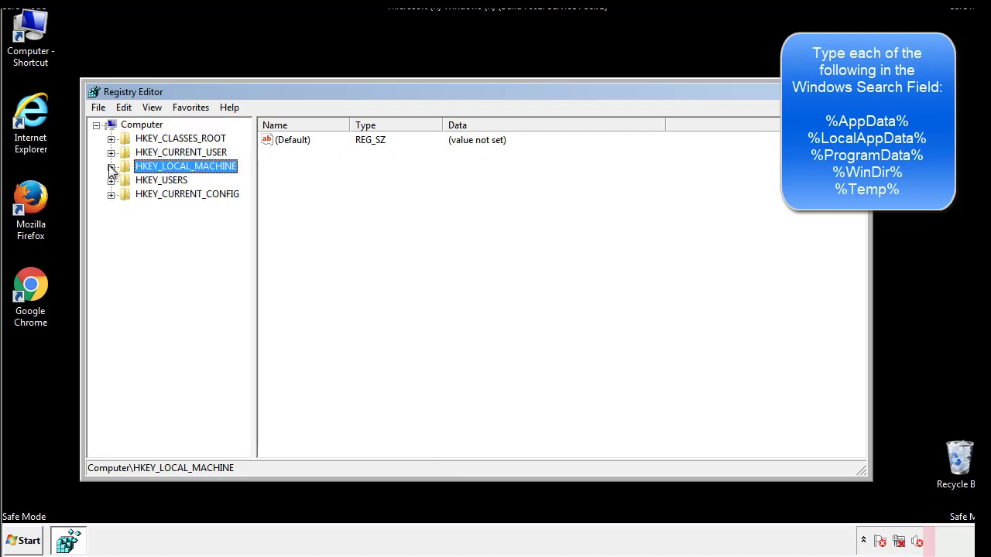
{"action": "left_click", "coordinate": [110, 152]}
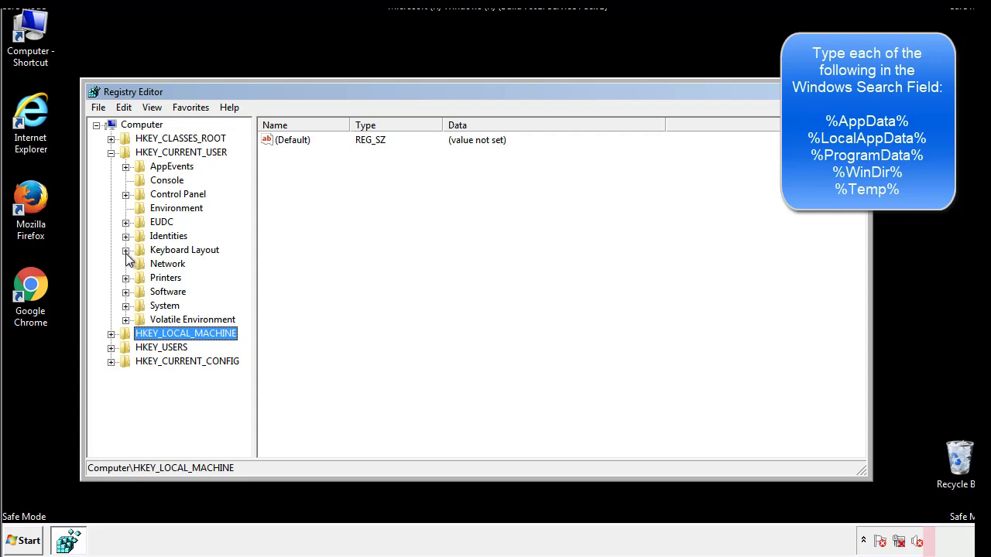
{"action": "left_click", "coordinate": [126, 291]}
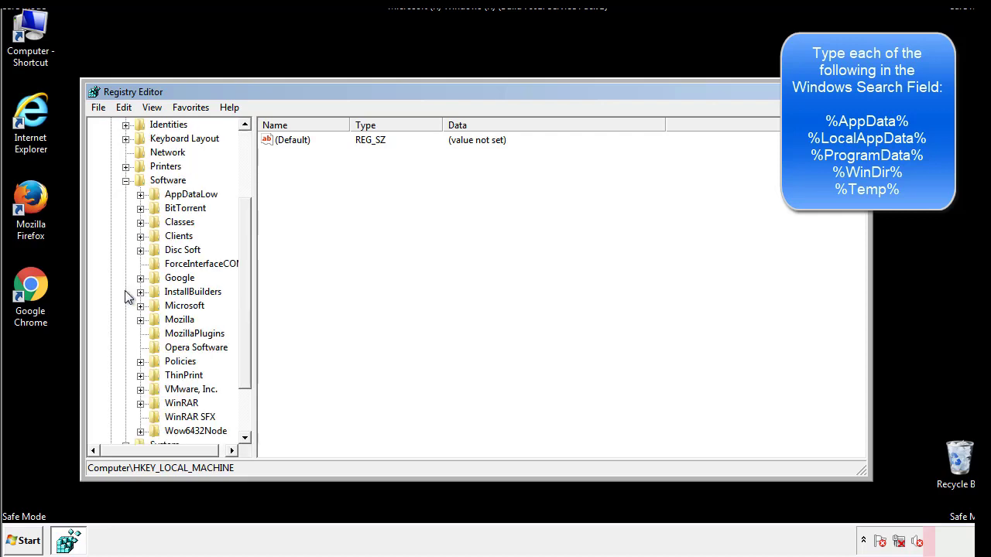
{"action": "left_click_drag", "start_coordinate": [243, 283], "coordinate": [246, 302]}
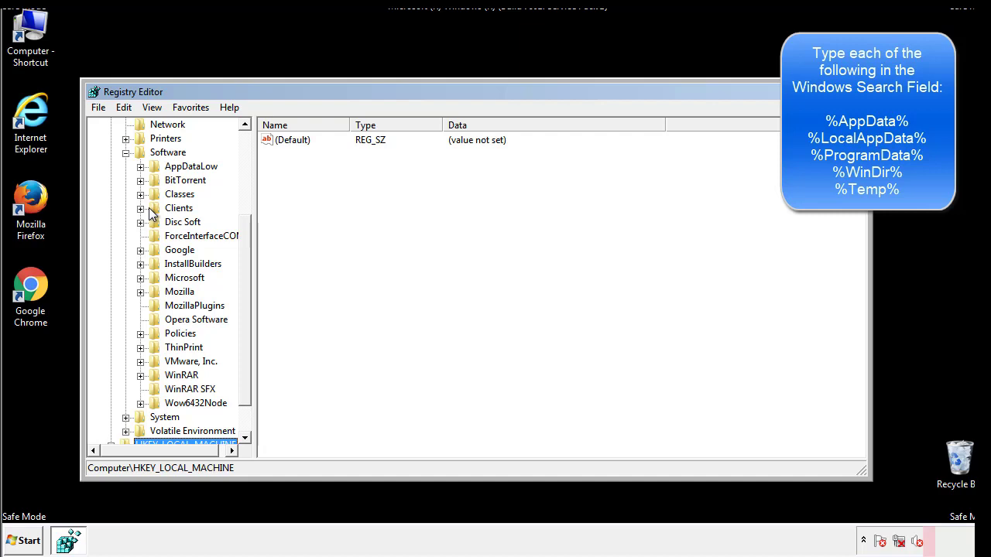
{"action": "left_click", "coordinate": [140, 279]}
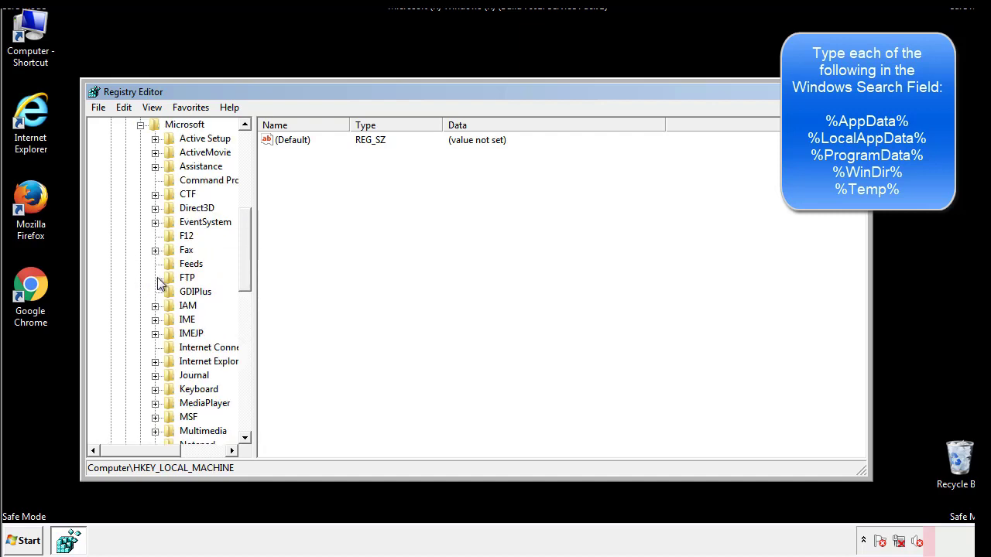
{"action": "left_click_drag", "start_coordinate": [243, 226], "coordinate": [244, 325]}
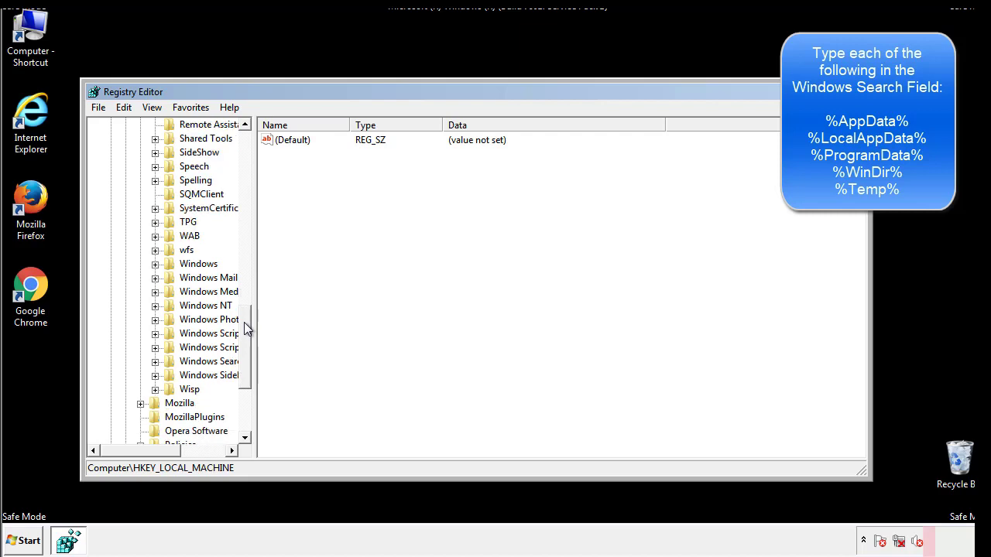
{"action": "left_click", "coordinate": [156, 264]}
{"action": "left_click", "coordinate": [169, 277]}
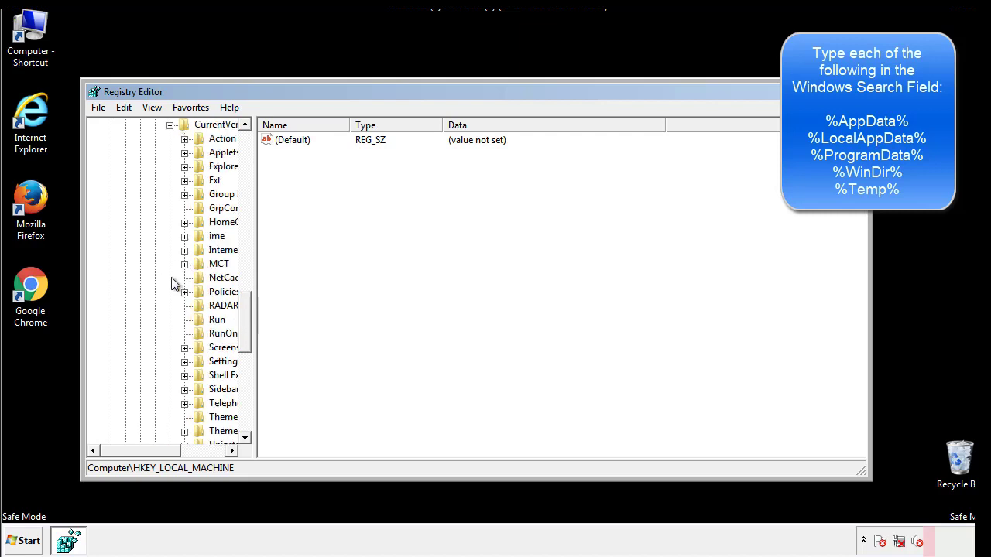
Inspect the current user's Run key, which holds only a DAEMON Tools Lite value
{"action": "left_click_drag", "start_coordinate": [151, 454], "coordinate": [174, 450]}
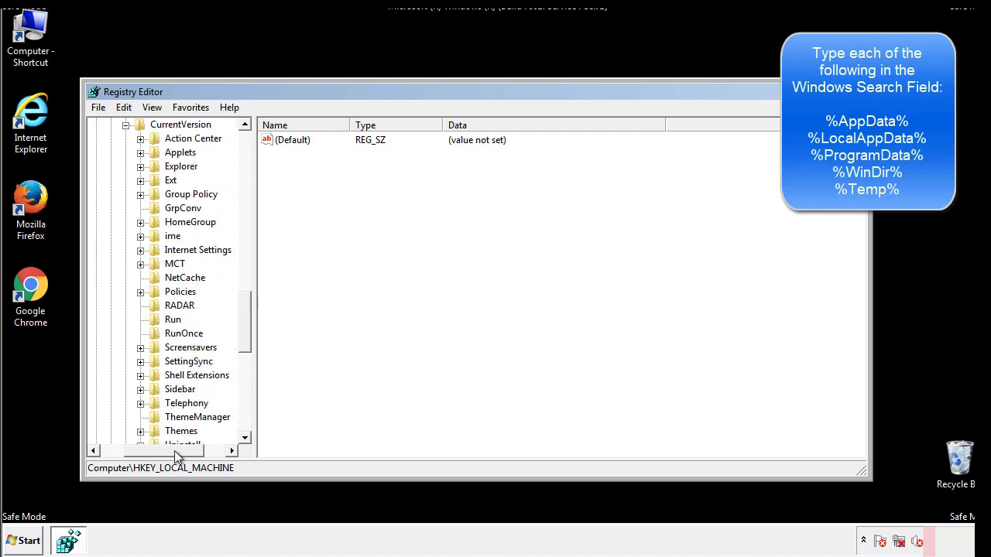
{"action": "left_click", "coordinate": [172, 319]}
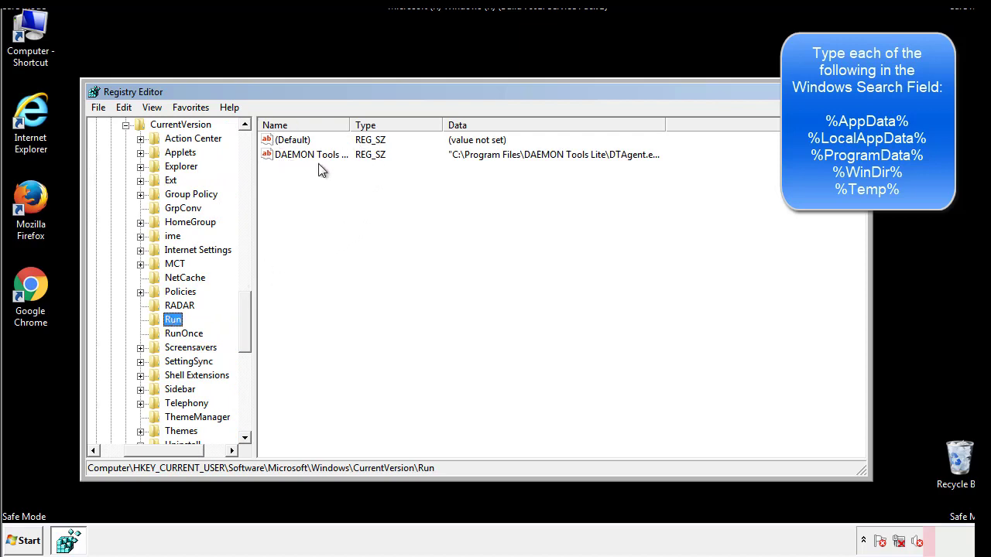
{"action": "left_click", "coordinate": [422, 178]}
{"action": "left_click_drag", "start_coordinate": [288, 225], "coordinate": [325, 175]}
{"action": "left_click_drag", "start_coordinate": [171, 448], "coordinate": [145, 450]}
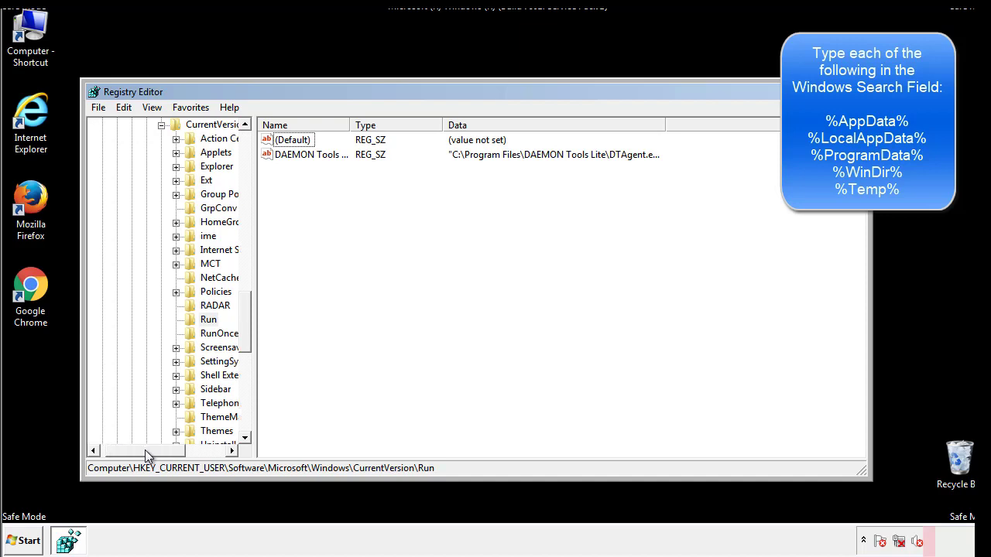
{"action": "left_click_drag", "start_coordinate": [248, 339], "coordinate": [244, 324]}
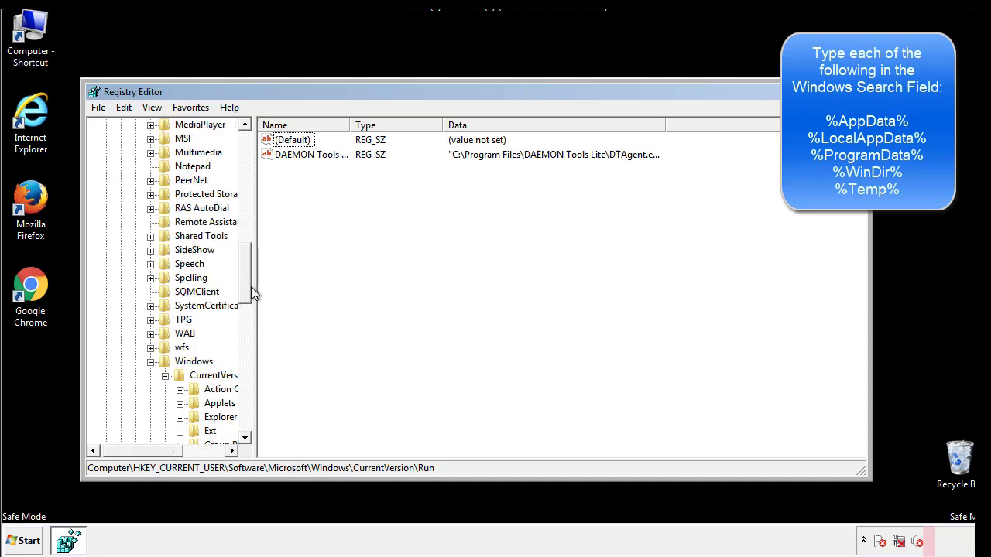
Search the registry for %temp% with Edit > Find, landing on VolumeCaches\Temporary Files
{"action": "left_click", "coordinate": [151, 363]}
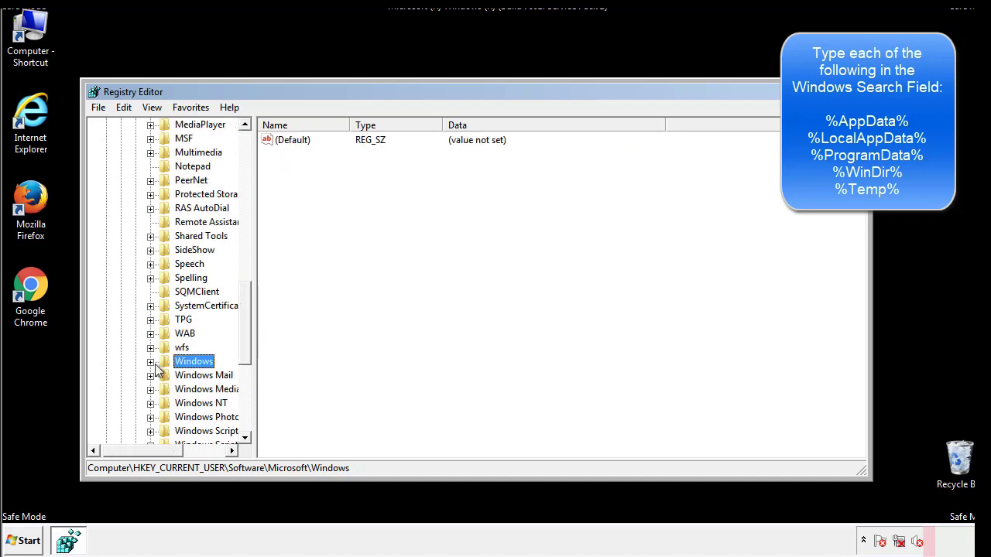
{"action": "left_click_drag", "start_coordinate": [249, 344], "coordinate": [250, 192]}
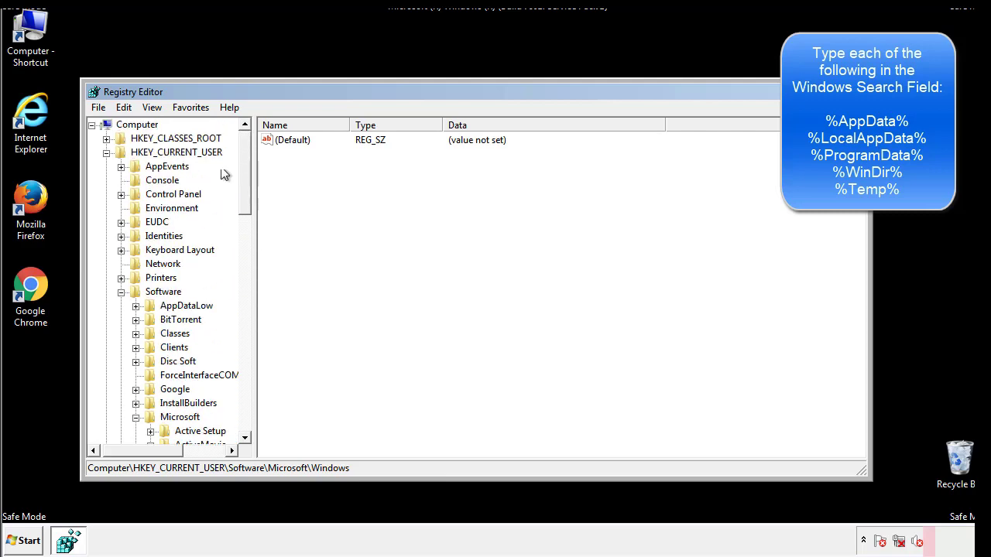
{"action": "left_click", "coordinate": [128, 108]}
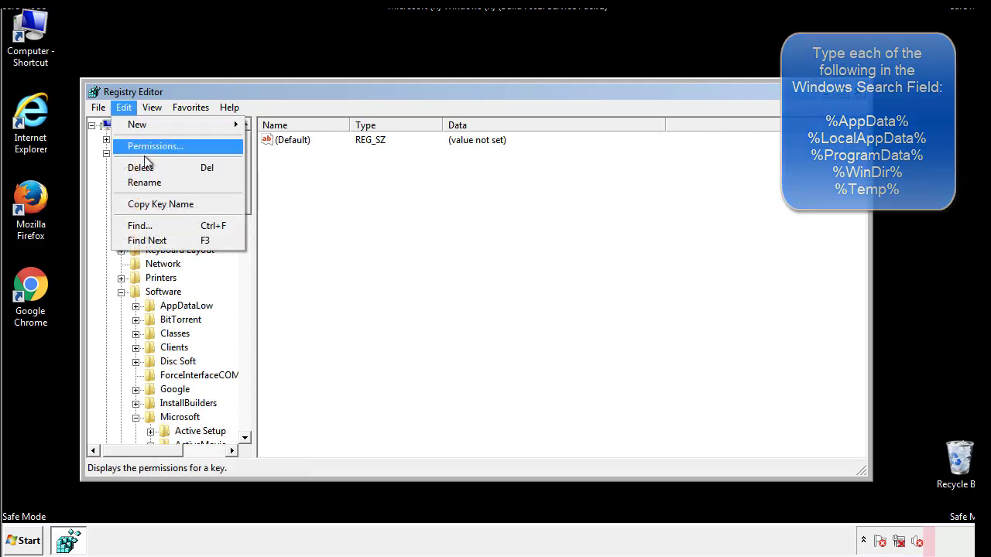
{"action": "left_click", "coordinate": [140, 225]}
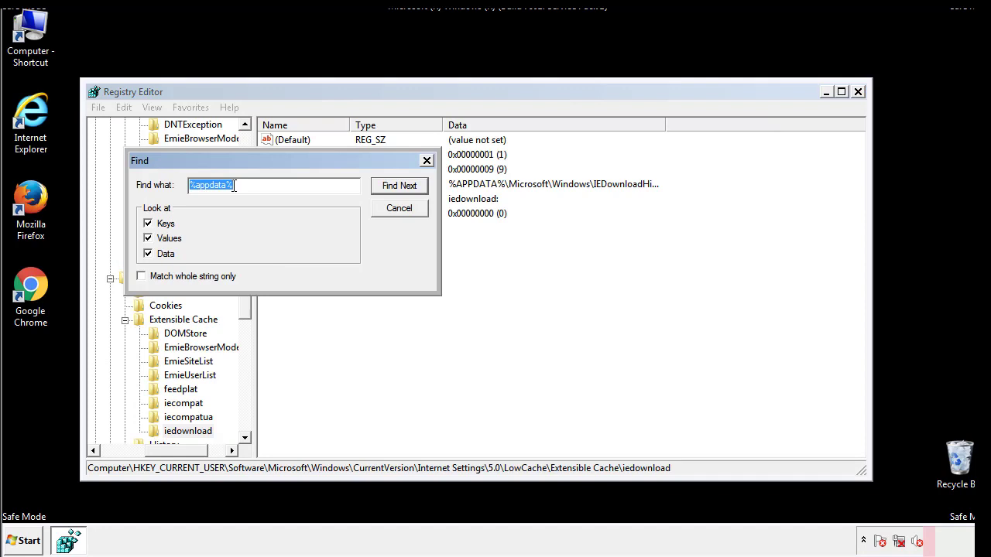
{"action": "type", "text": "%temp%"}
{"action": "key", "text": "Return"}
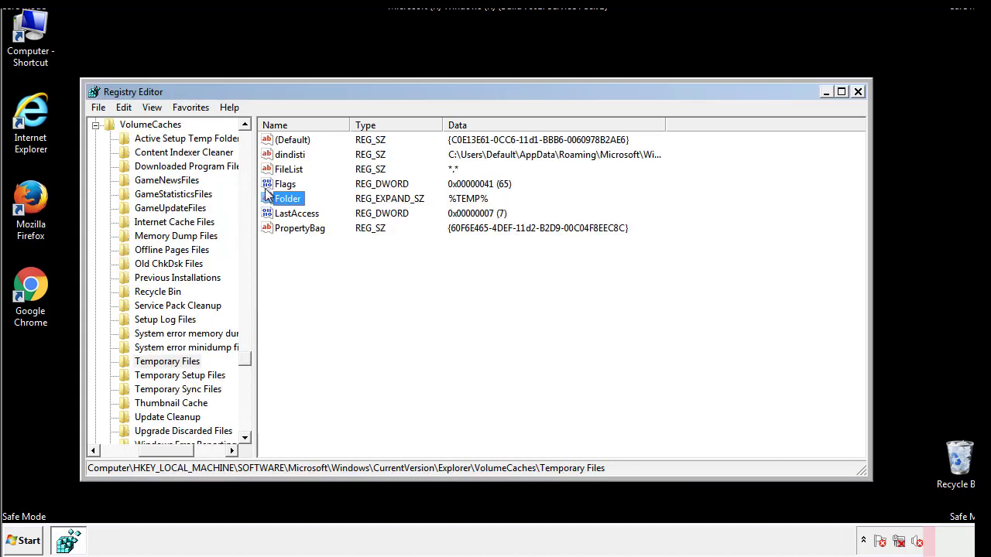
Select and delete all Temporary Files key values, leaving only the empty (Default)
{"action": "left_click", "coordinate": [409, 271]}
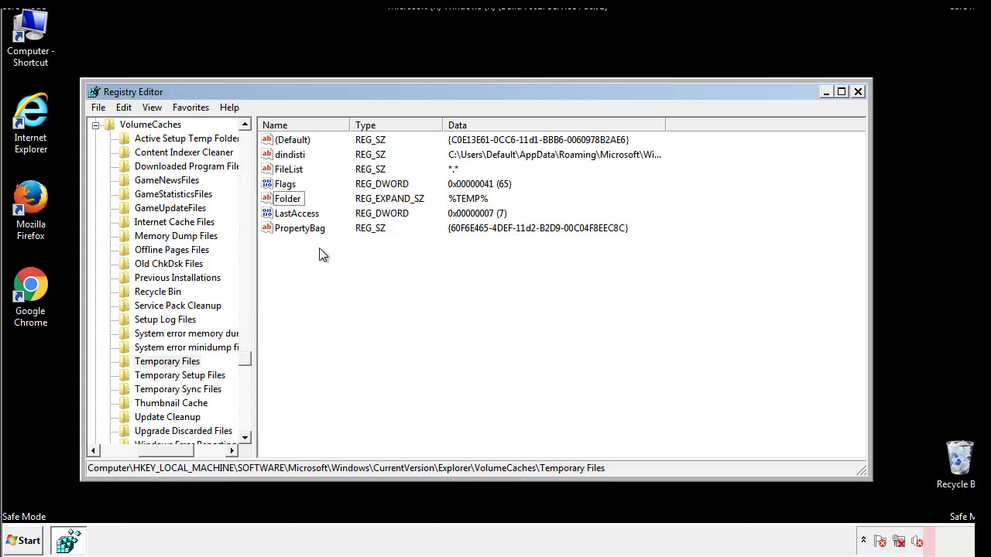
{"action": "left_click_drag", "start_coordinate": [317, 247], "coordinate": [283, 145]}
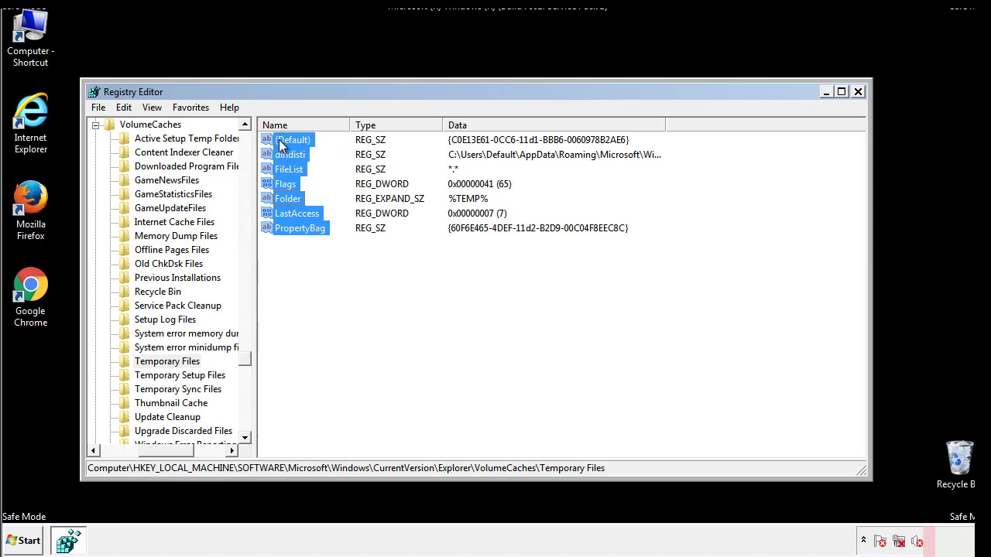
{"action": "right_click", "coordinate": [283, 145]}
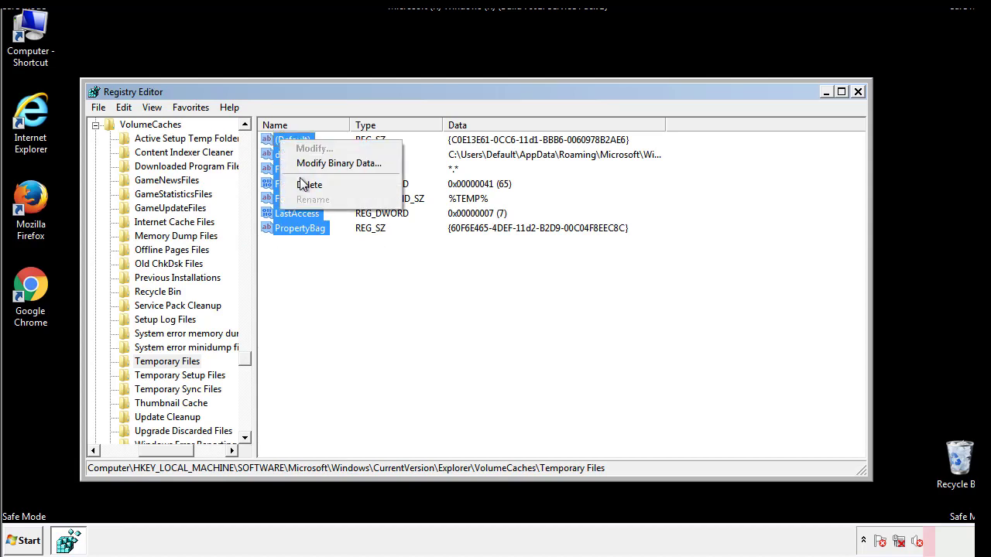
{"action": "left_click", "coordinate": [302, 185]}
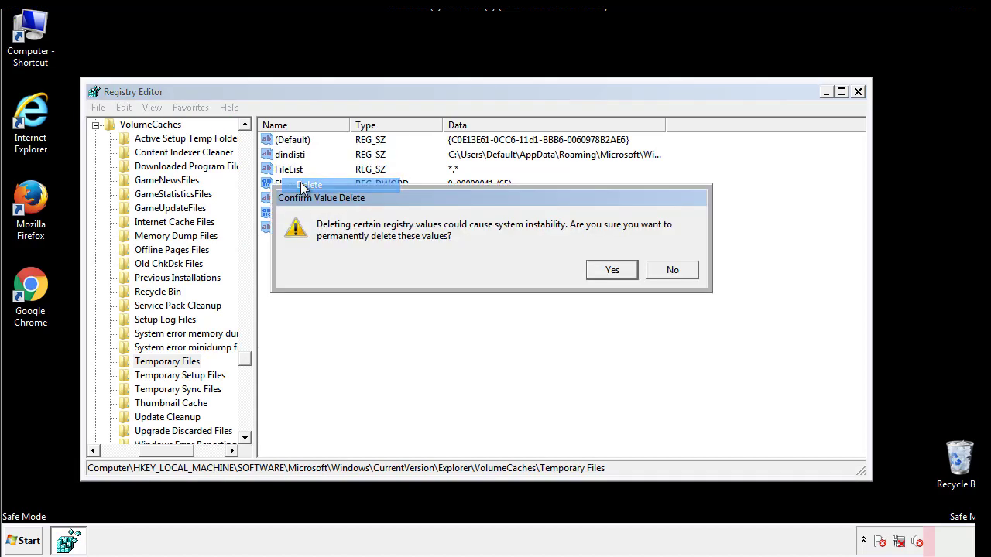
{"action": "left_click", "coordinate": [630, 271]}
{"action": "left_click", "coordinate": [345, 191]}
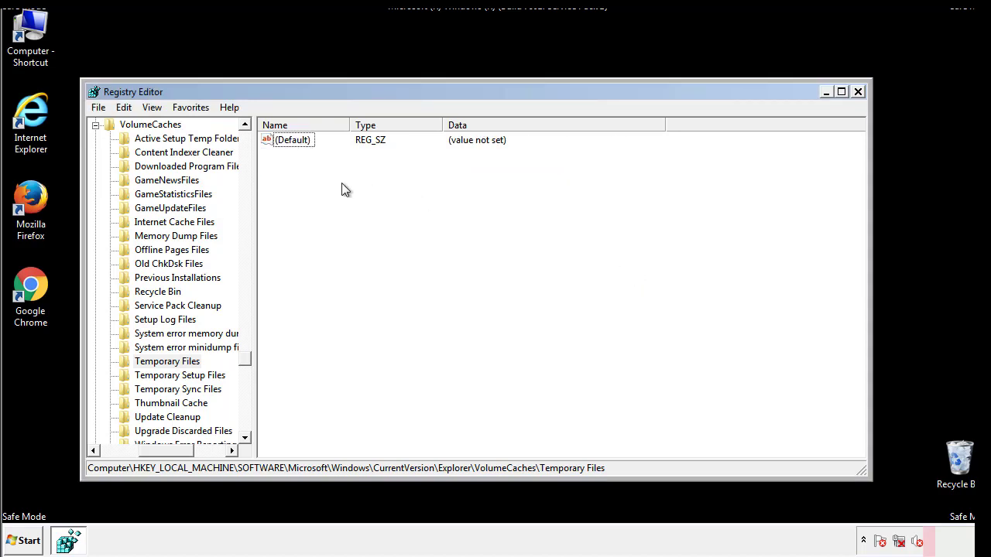
Close Registry Editor and launch System Configuration by searching msconfig from Start
{"action": "left_click", "coordinate": [858, 92]}
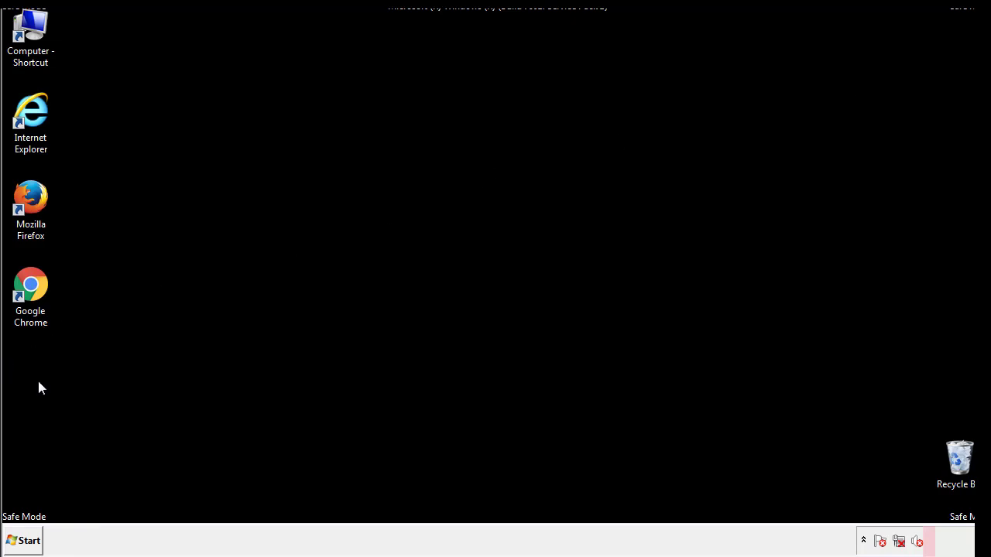
{"action": "left_click", "coordinate": [18, 542]}
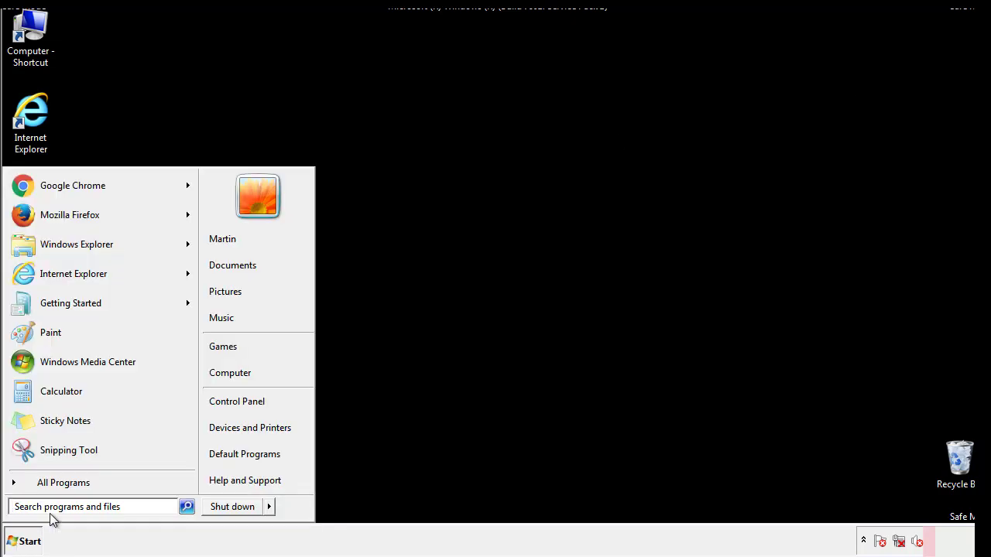
{"action": "type", "text": "mscon"}
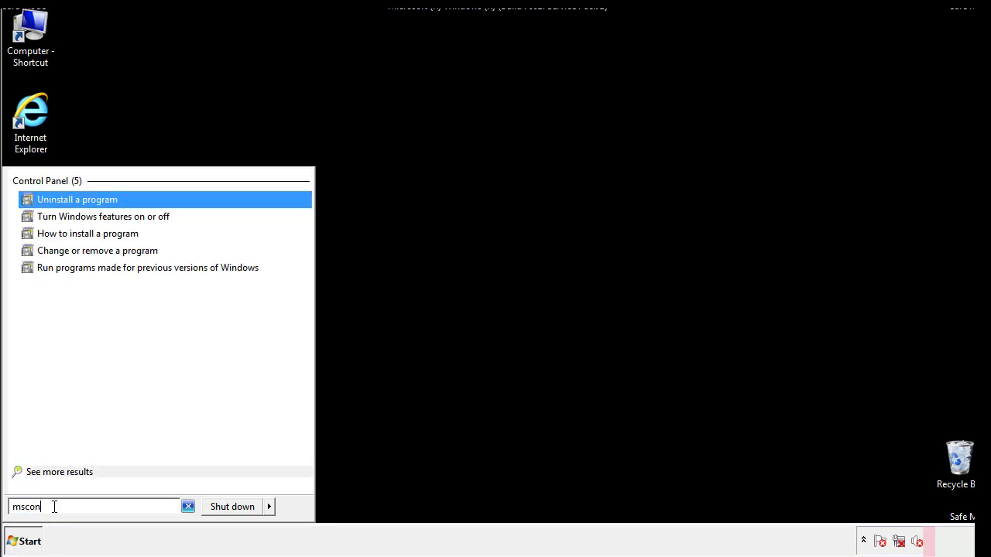
{"action": "type", "text": "fgi"}
{"action": "key", "text": "BackSpace"}
{"action": "key", "text": "BackSpace"}
{"action": "type", "text": "ig"}
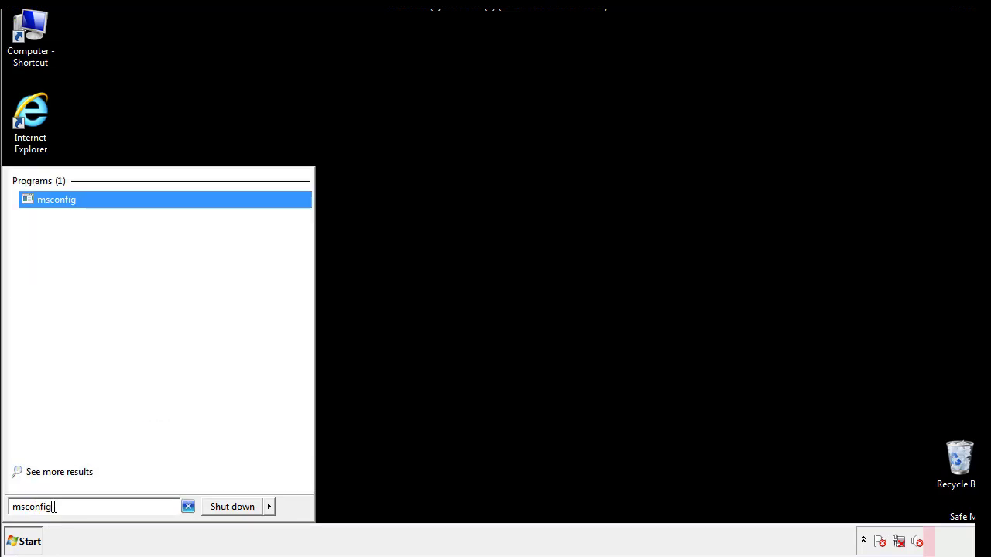
{"action": "key", "text": "Return"}
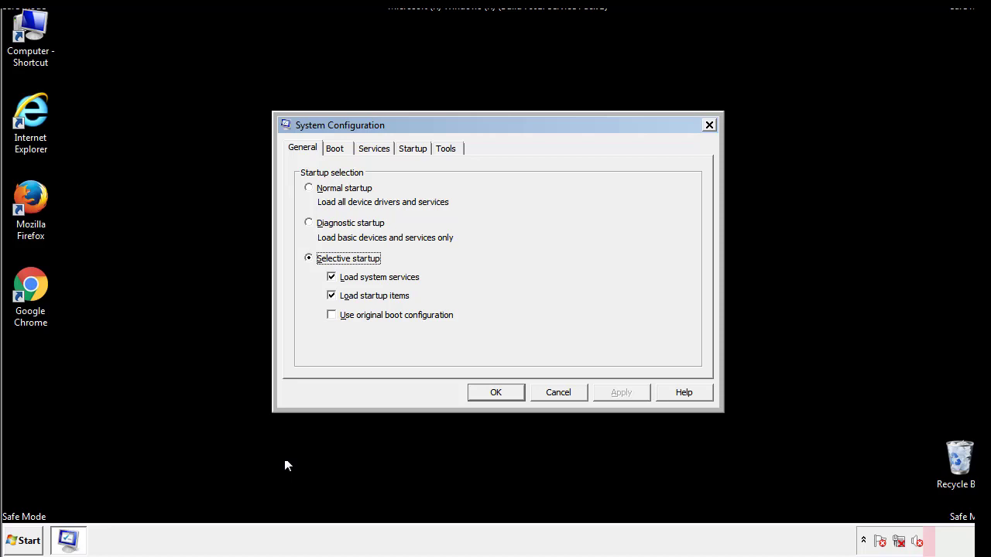
Clear the Safe boot option on the Boot tab, apply it, and restart now
{"action": "left_click", "coordinate": [336, 147]}
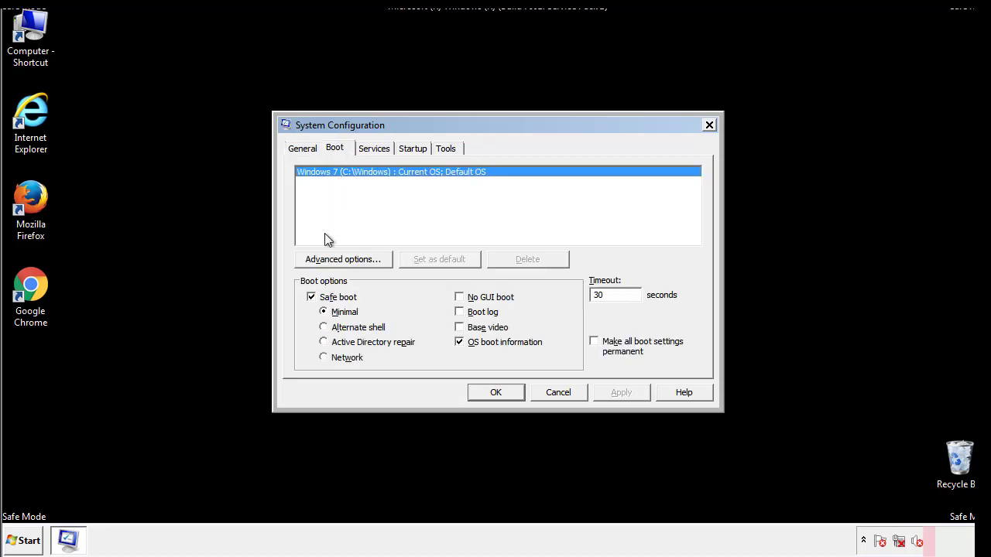
{"action": "left_click", "coordinate": [312, 298]}
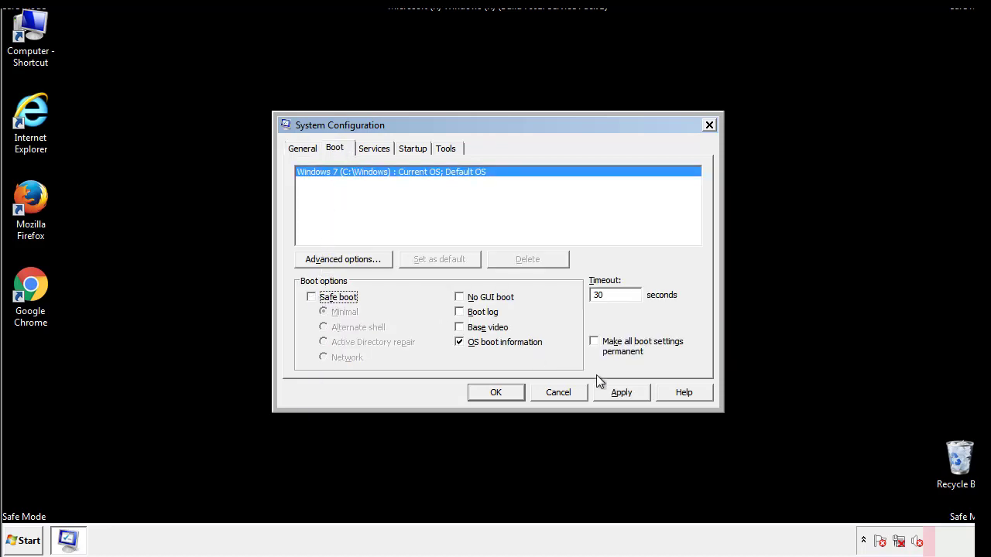
{"action": "left_click", "coordinate": [623, 392]}
{"action": "left_click", "coordinate": [495, 393]}
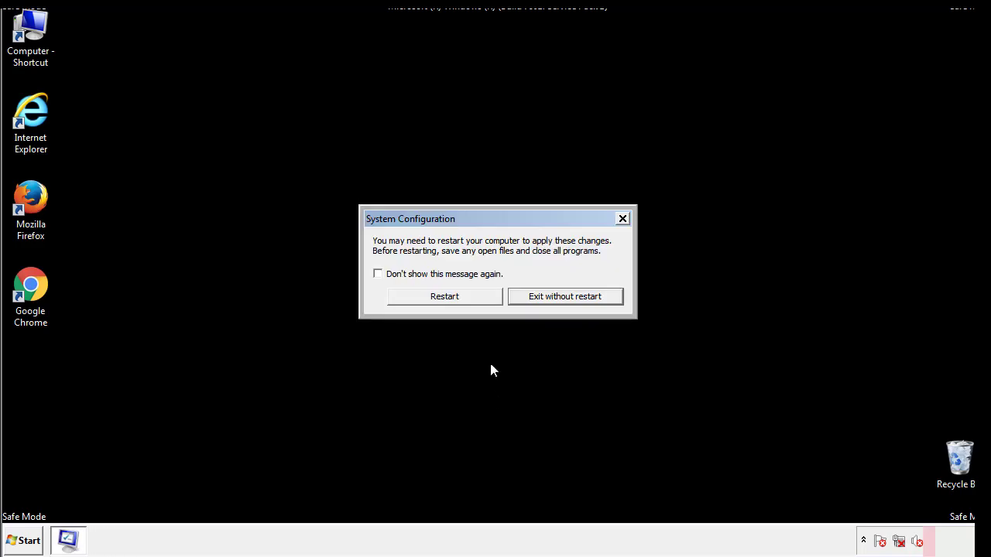
{"action": "left_click", "coordinate": [458, 300]}
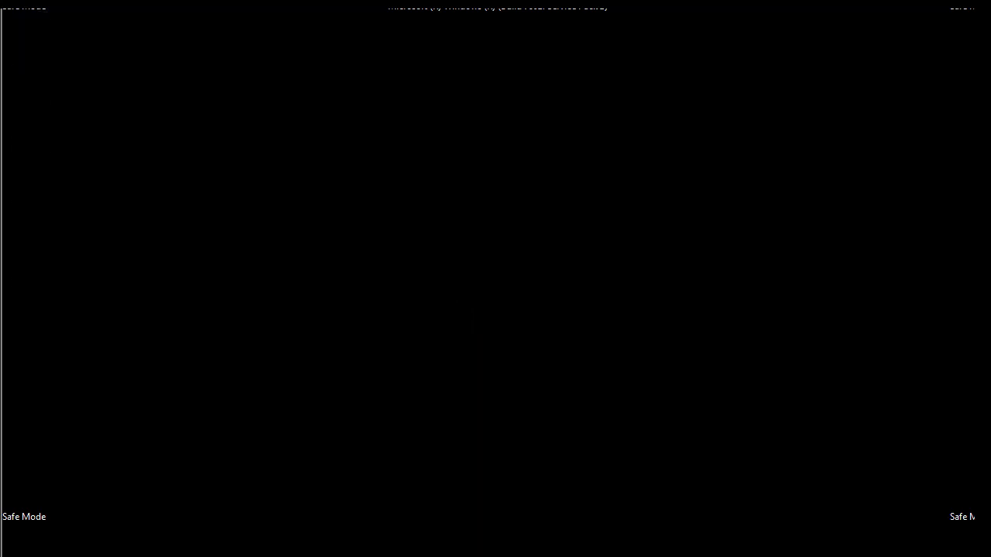